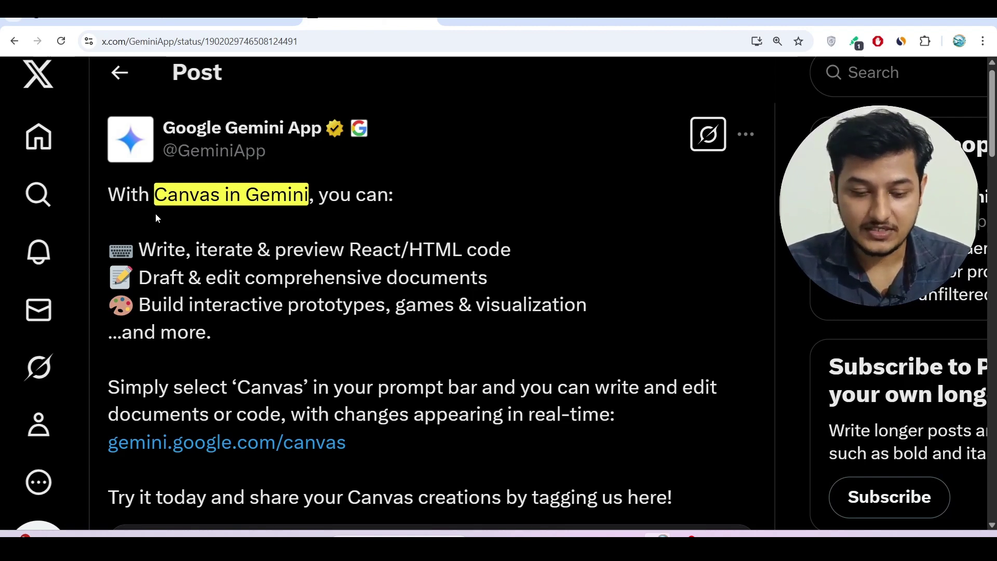
# - Enlarge the Gemini Canvas post and highlight its Canvas and React/HTML code lines, then go to Claude
pyautogui.hotkey('ctrl', '+')
pyautogui.hotkey('ctrl', '+')
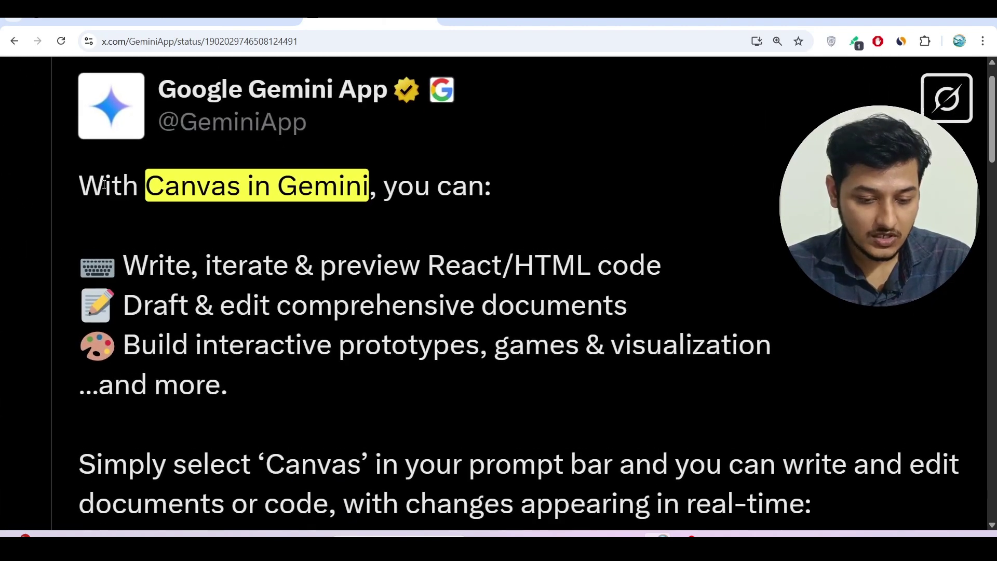
pyautogui.moveTo(104, 184); pyautogui.dragTo(452, 187)
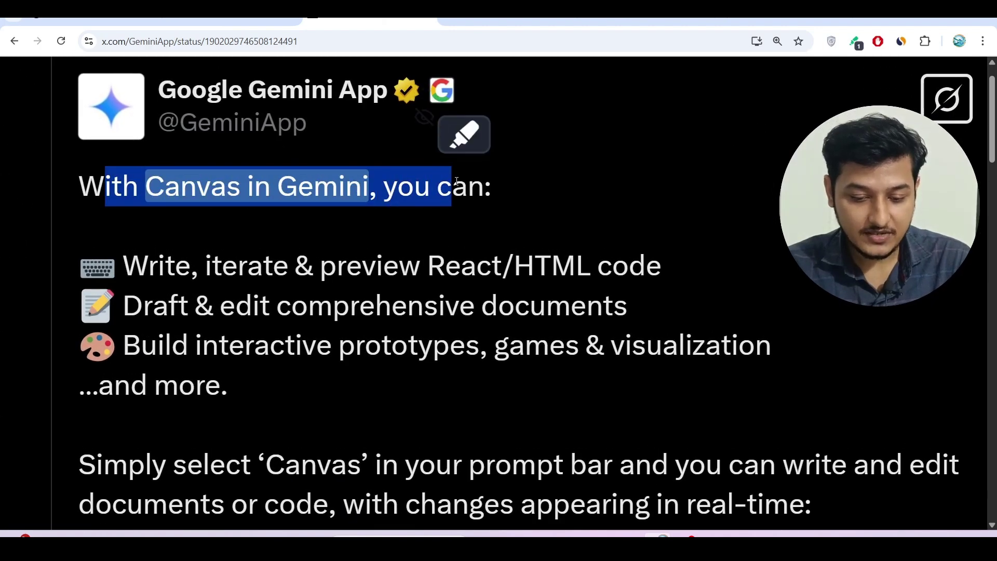
pyautogui.moveTo(149, 268); pyautogui.dragTo(598, 265)
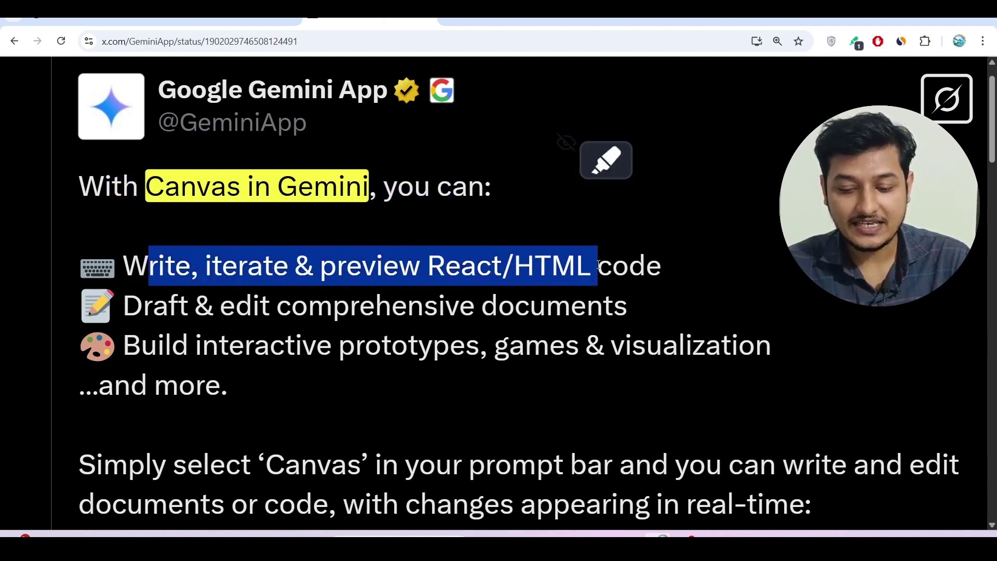
pyautogui.click(486, 268)
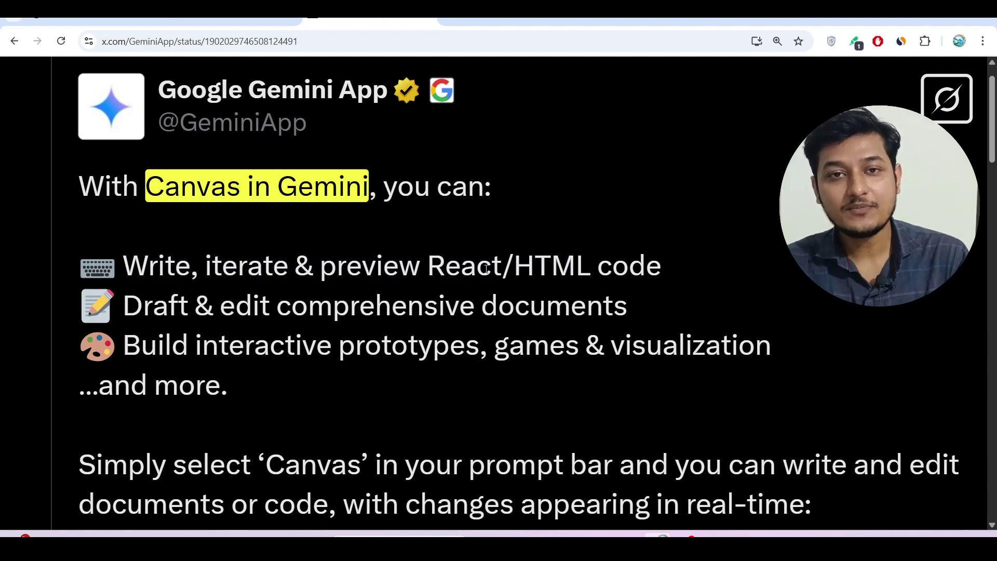
pyautogui.click(784, 21)
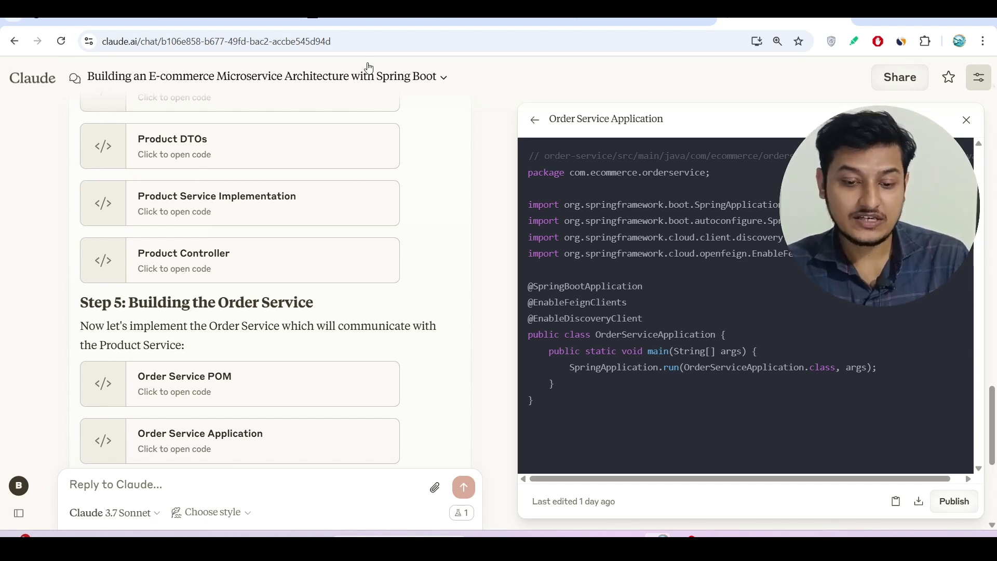
# - Return from the Order Service Claude chat to the Gemini Canvas post on X
pyautogui.click(370, 19)
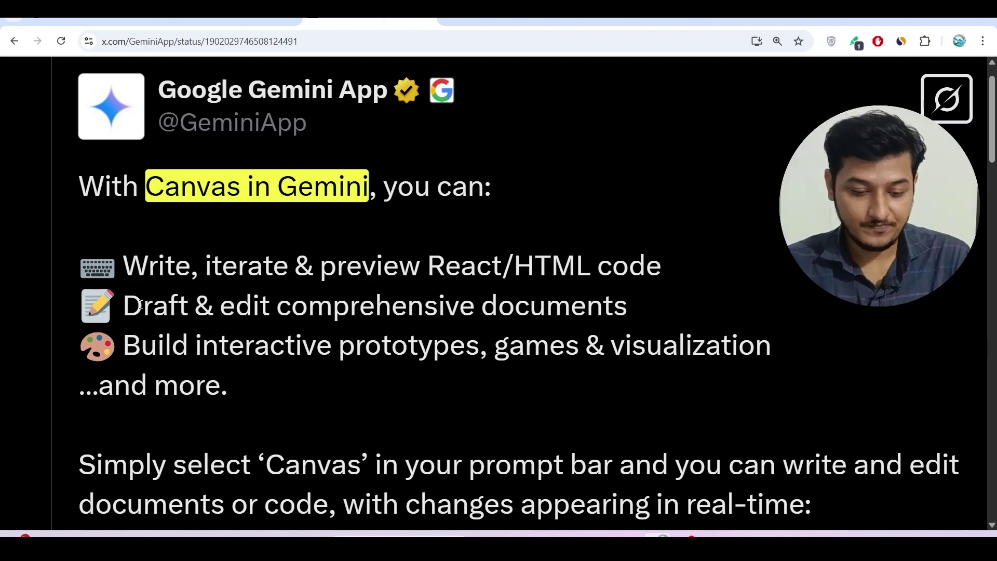
# - Highlight the document-drafting and prototypes/games bullets, restore the zoom, and move to the AiDigipt article
pyautogui.moveTo(127, 305); pyautogui.dragTo(633, 287)
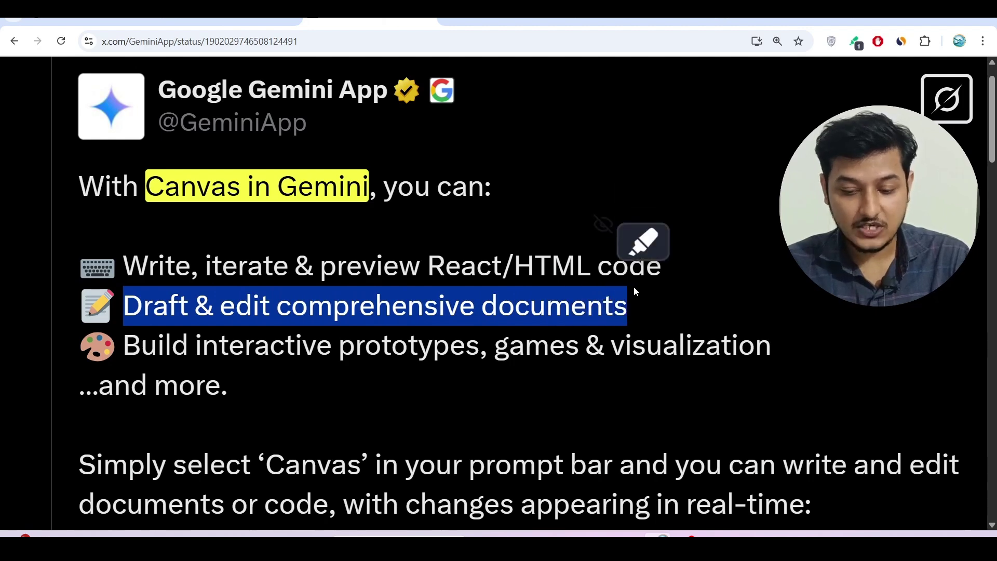
pyautogui.click(457, 319)
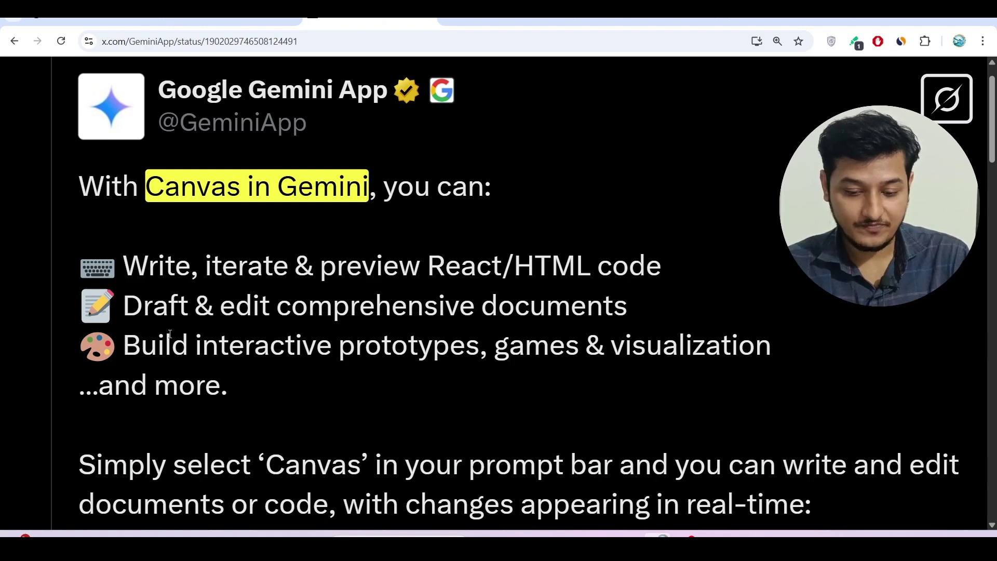
pyautogui.moveTo(128, 338); pyautogui.dragTo(730, 335)
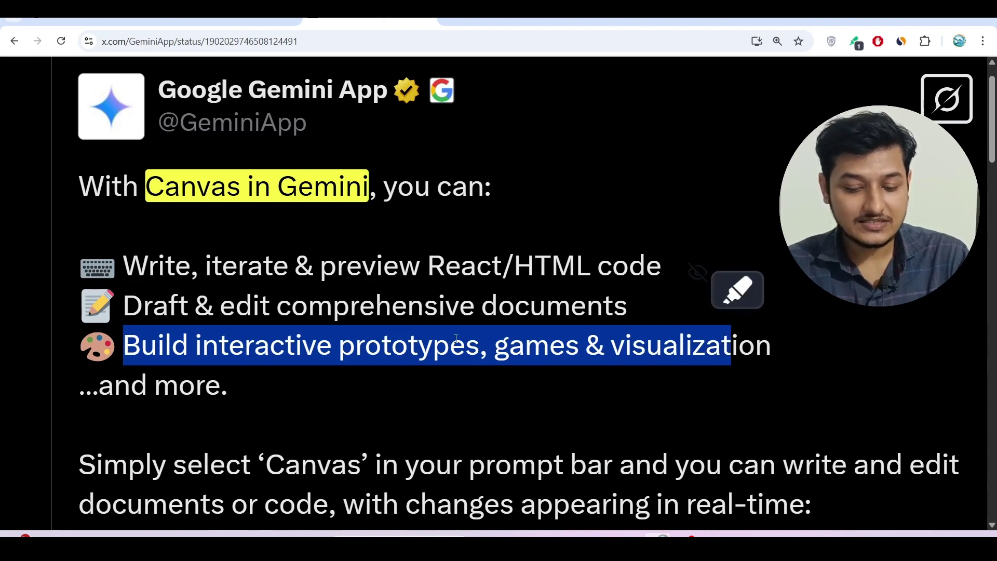
pyautogui.hotkey('ctrl', '-')
pyautogui.hotkey('ctrl', '-')
pyautogui.hotkey('ctrl', '-')
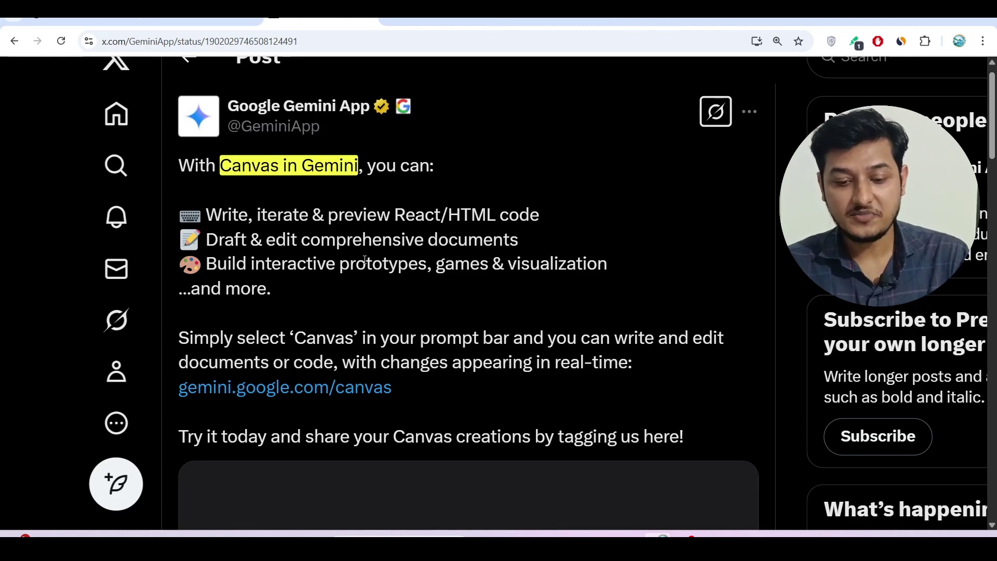
pyautogui.hotkey('ctrl', 'Tab')
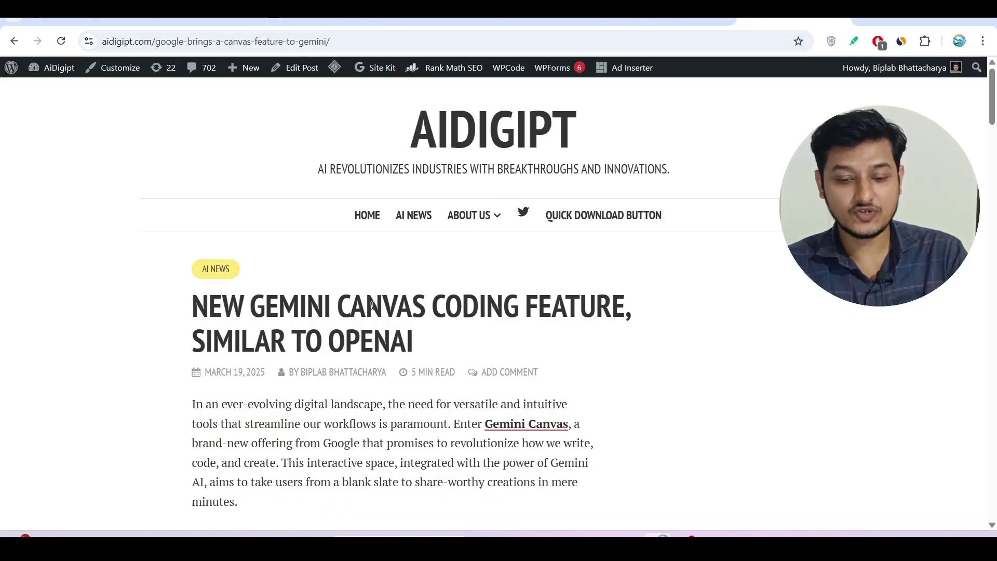
# - Skim the AiDigipt Gemini Canvas article and follow its link into the Gemini app
pyautogui.scroll(-2, 330, 366)
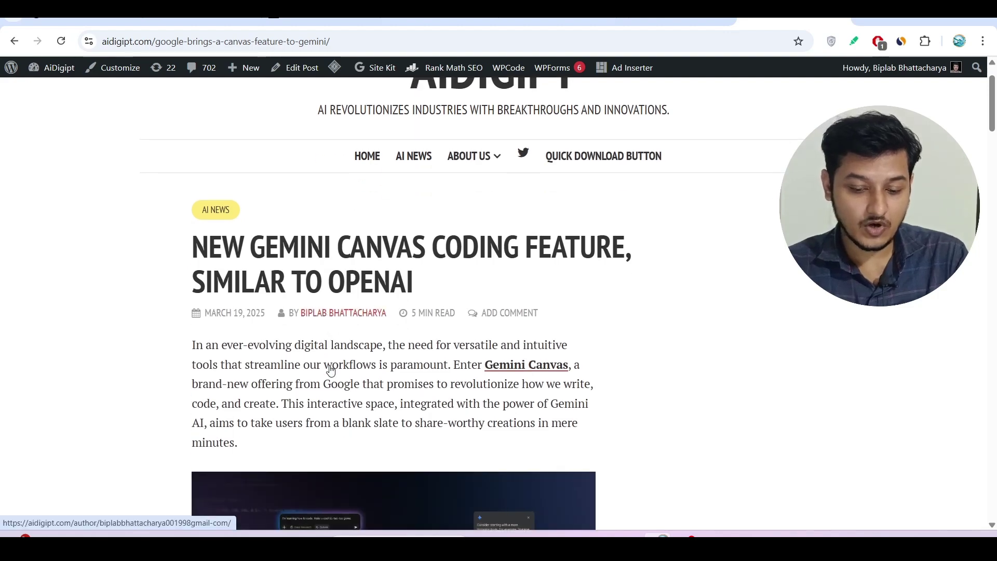
pyautogui.scroll(1, 330, 366)
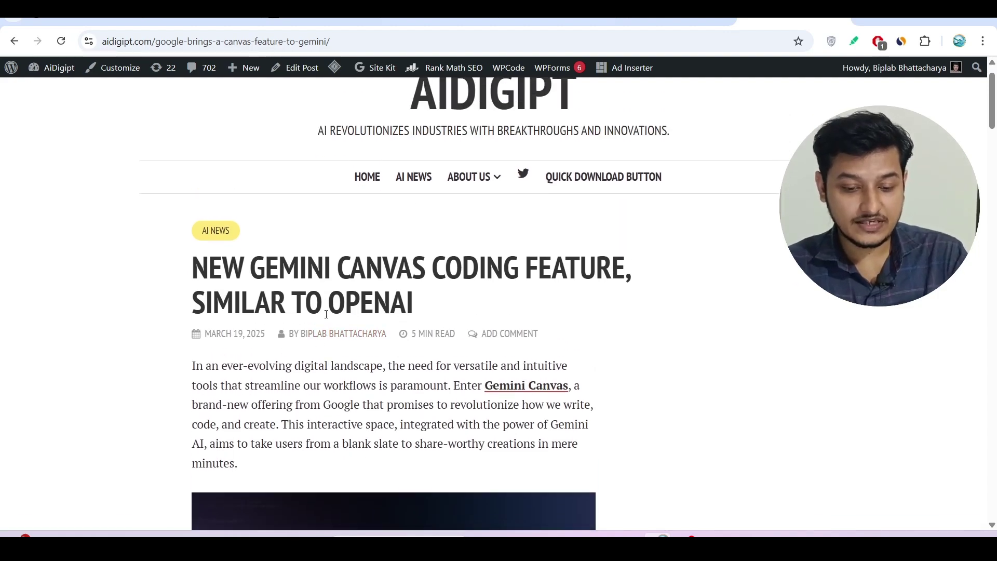
pyautogui.scroll(-15, 326, 314)
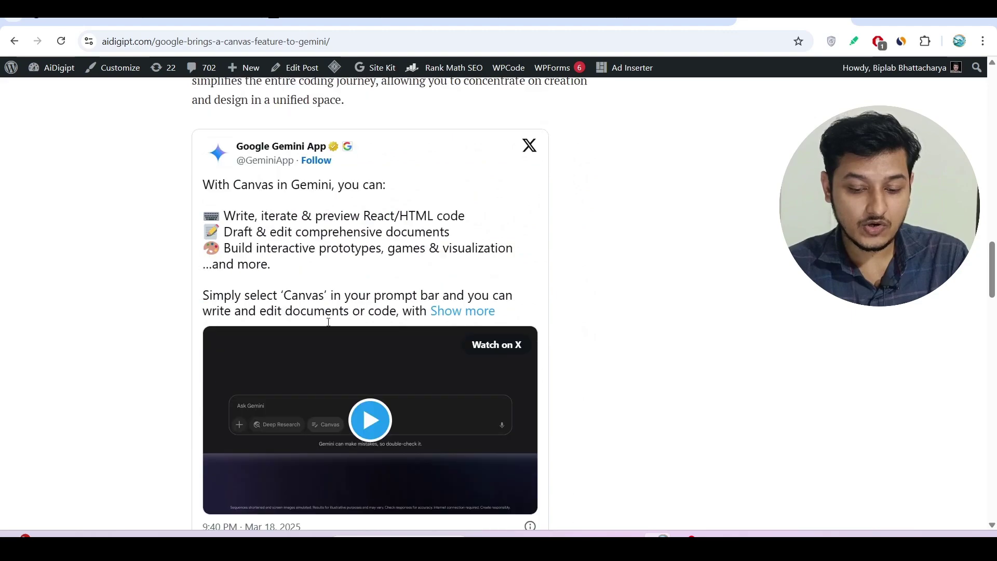
pyautogui.scroll(-15, 328, 322)
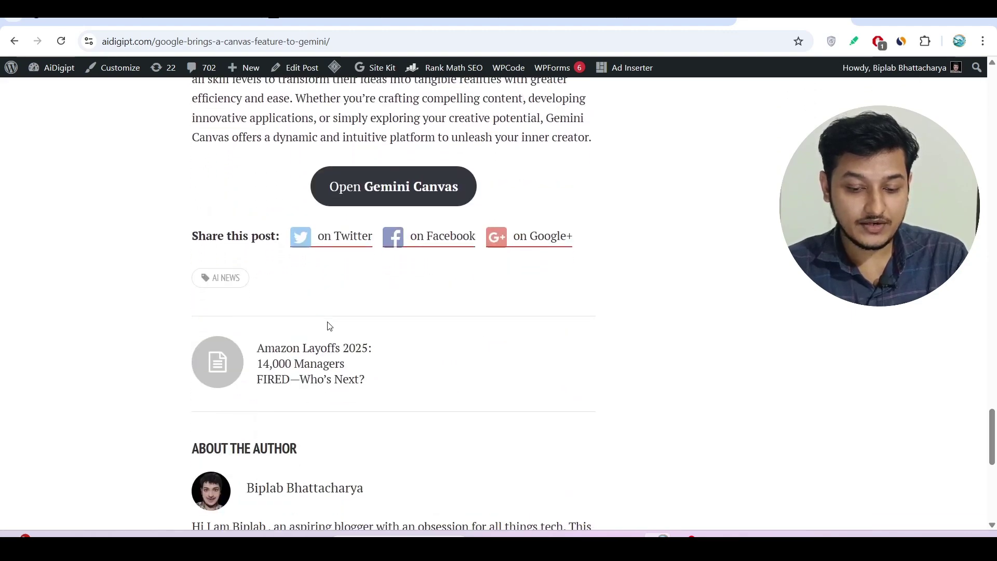
pyautogui.scroll(5, 390, 187)
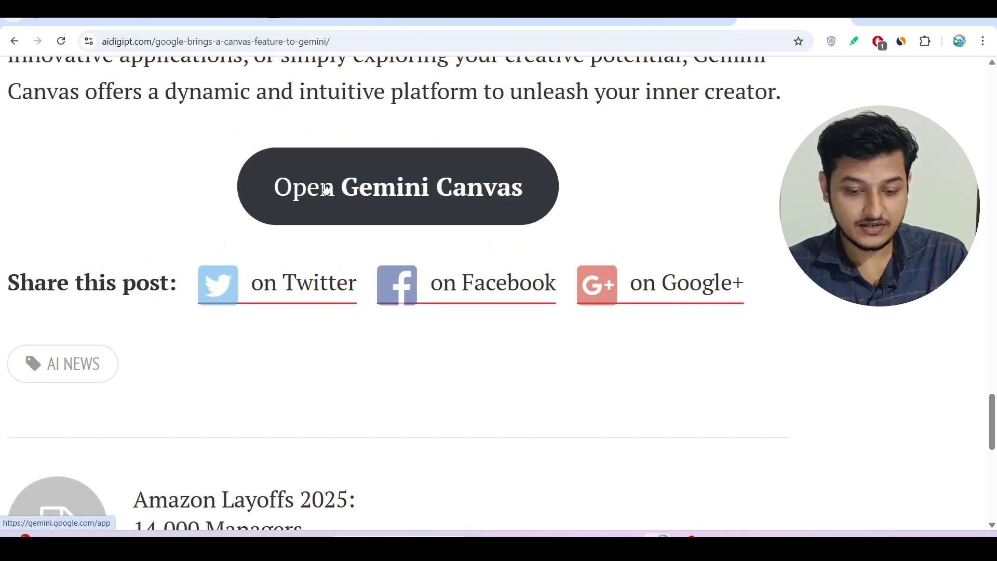
pyautogui.click(383, 200)
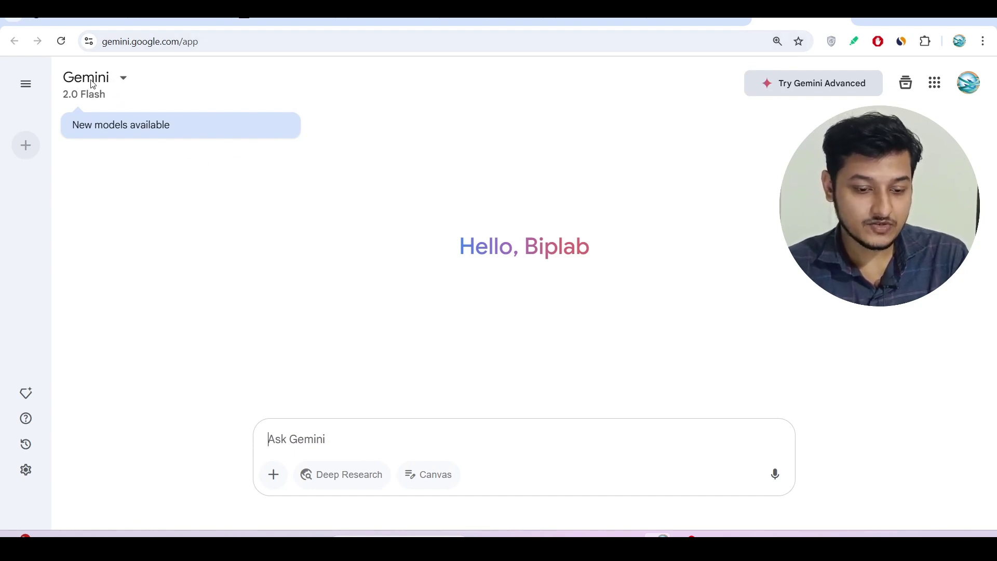
# - Keep 2.0 Flash as the Gemini model and enable Canvas for the prompt
pyautogui.scroll(6, 91, 83)
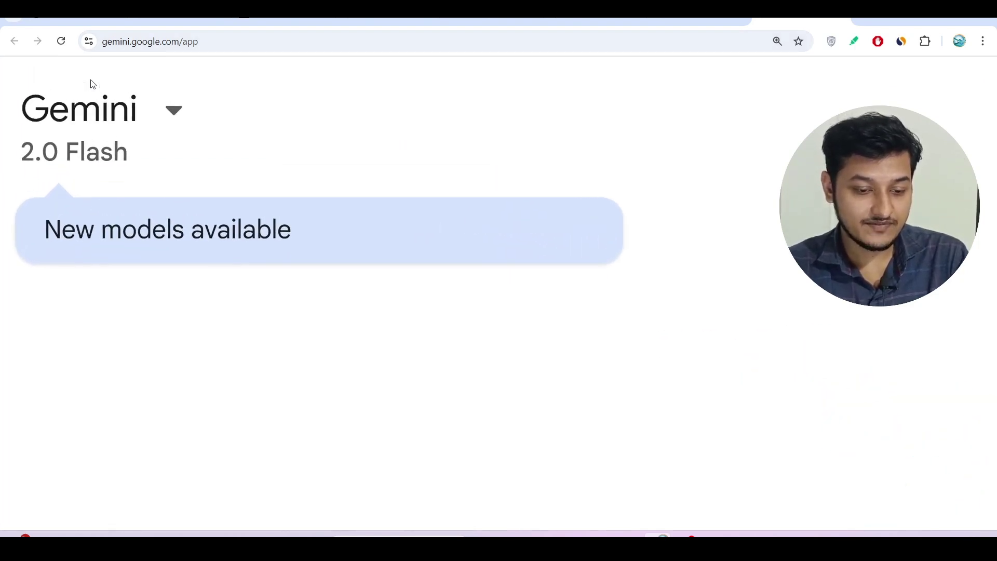
pyautogui.click(130, 115)
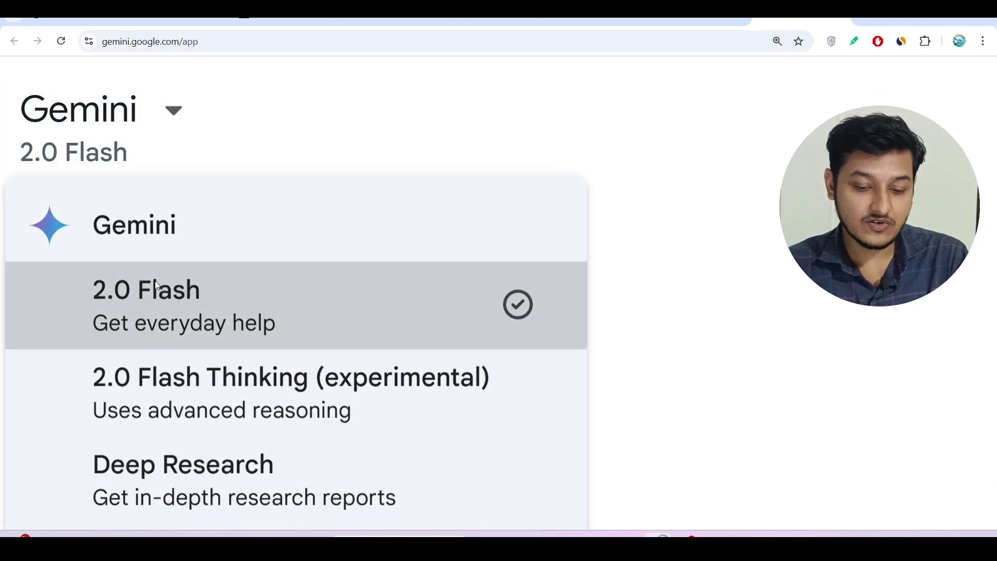
pyautogui.click(156, 285)
pyautogui.scroll(-5, 372, 276)
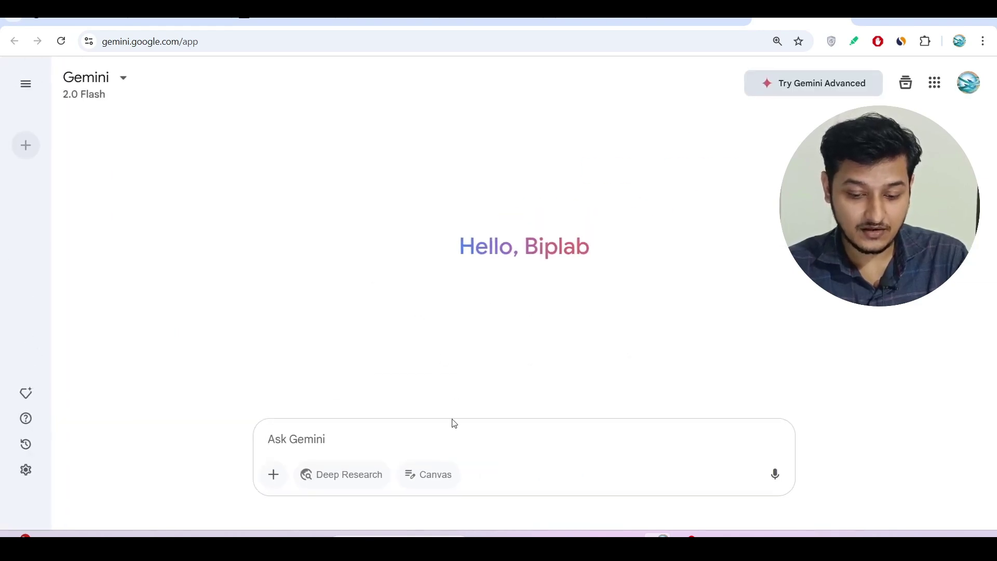
pyautogui.scroll(5, 393, 431)
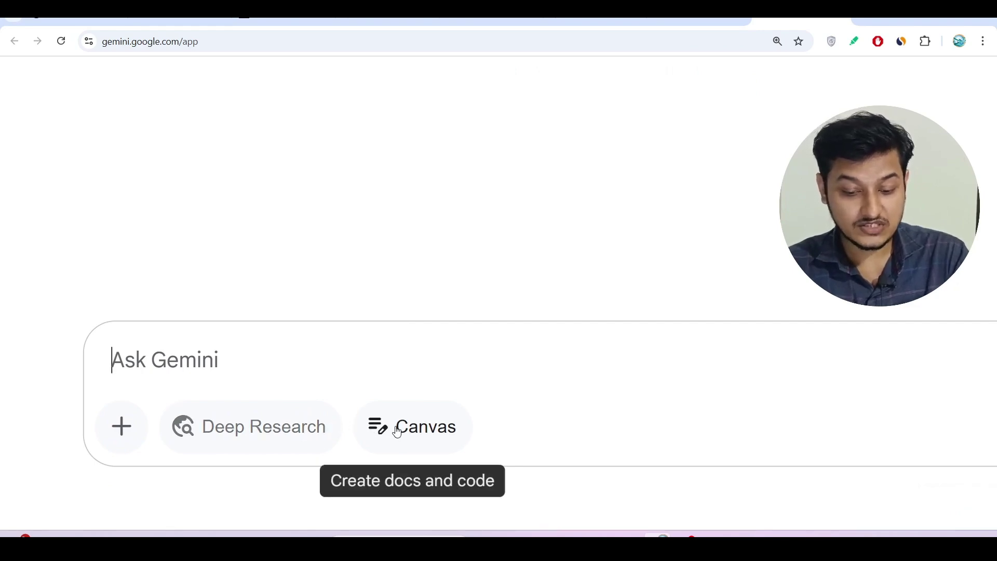
pyautogui.click(397, 432)
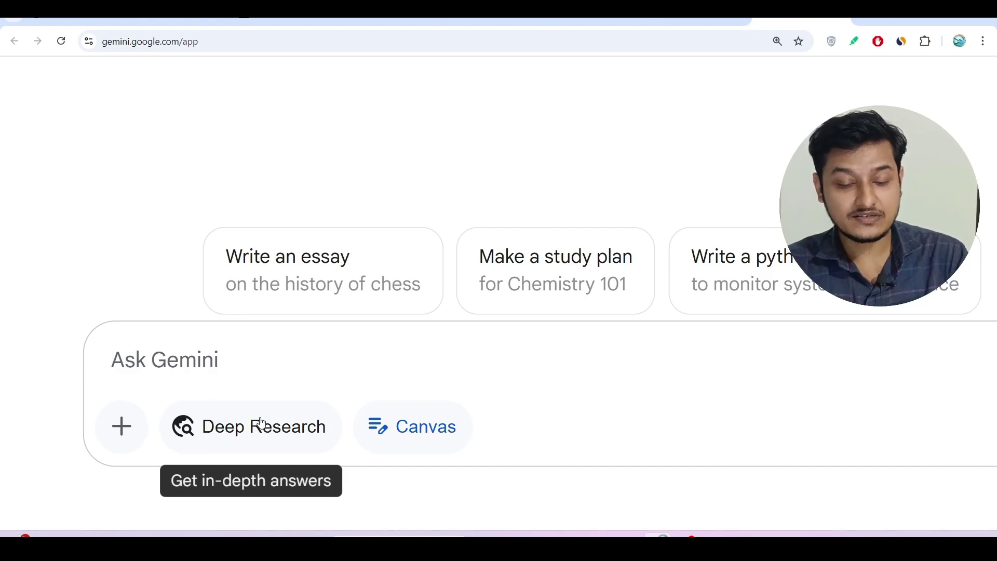
# - Scroll through the YouTube channel's latest videos, including Gemini Deep Research, then return to Gemini
pyautogui.click(491, 20)
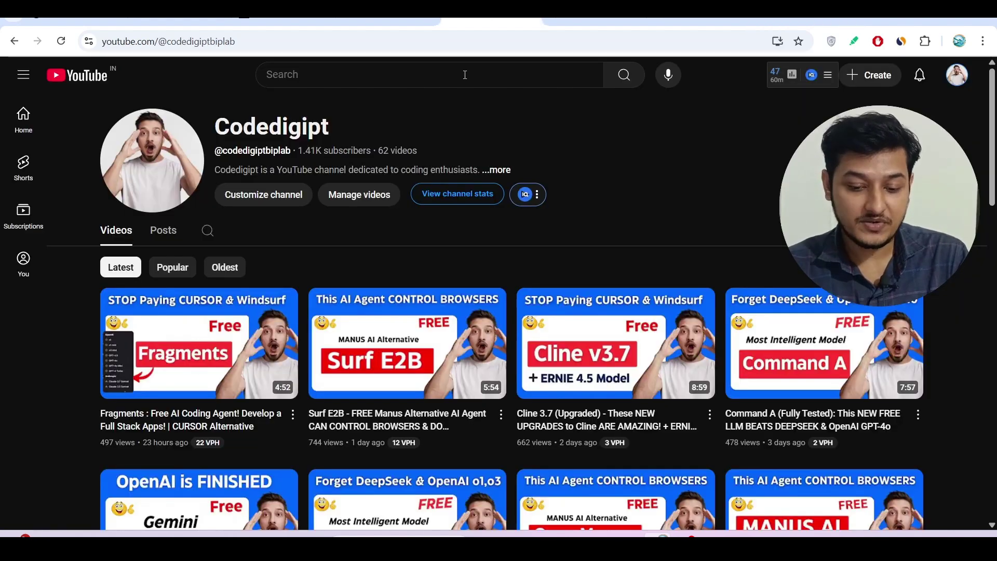
pyautogui.scroll(-4, 206, 290)
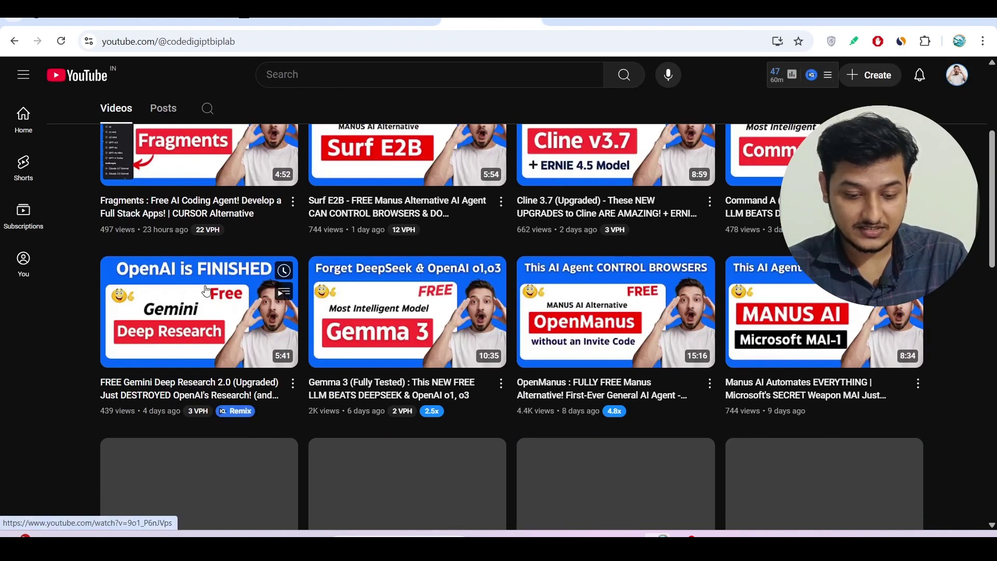
pyautogui.keyDown('ctrl'); pyautogui.scroll(5, 206, 290); pyautogui.keyUp('ctrl')
pyautogui.keyDown('ctrl'); pyautogui.scroll(-3, 156, 289); pyautogui.keyUp('ctrl')
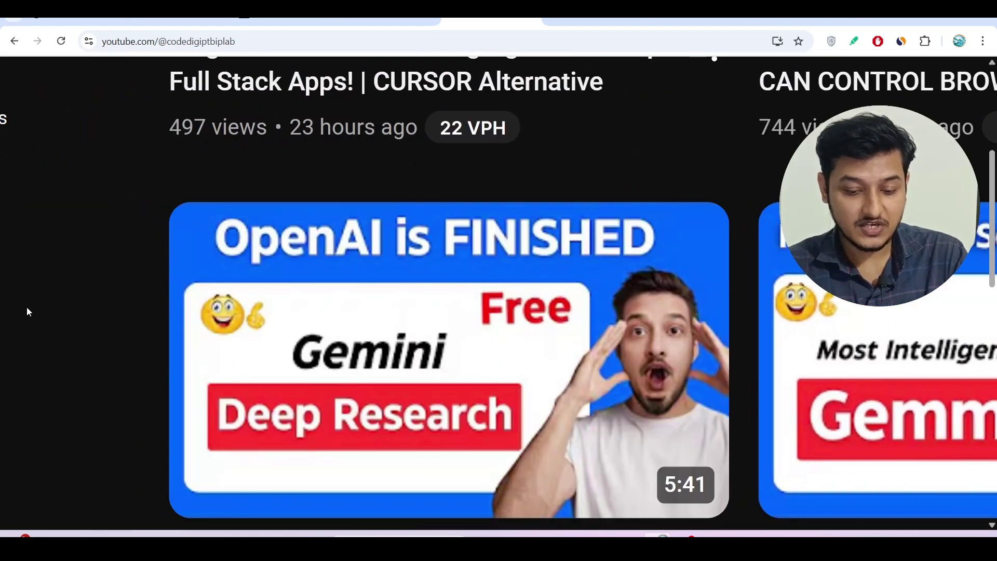
pyautogui.keyDown('ctrl'); pyautogui.scroll(-3, 27, 308); pyautogui.keyUp('ctrl')
pyautogui.keyDown('ctrl'); pyautogui.scroll(-1, 27, 307); pyautogui.keyUp('ctrl')
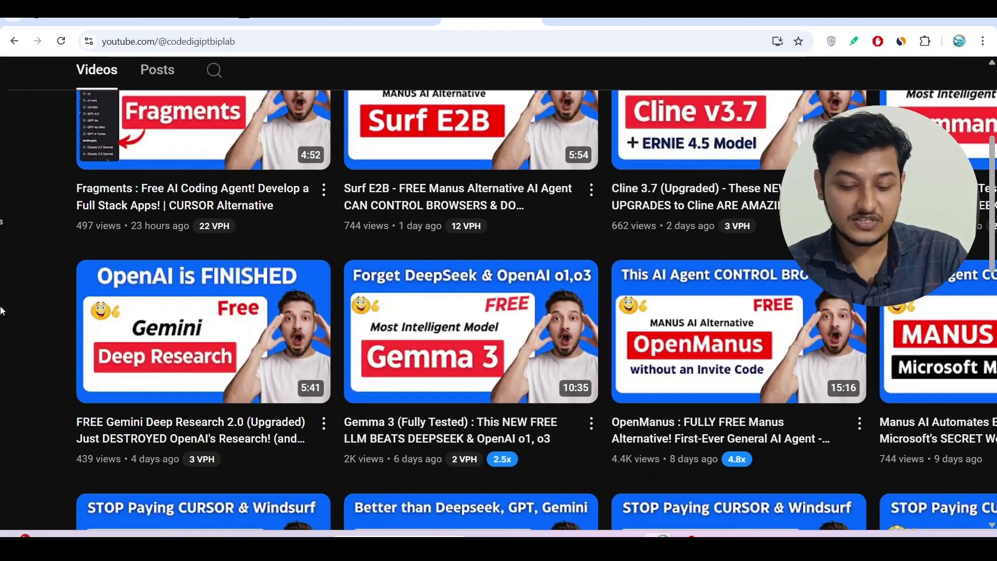
pyautogui.keyDown('ctrl'); pyautogui.scroll(-1, 2, 310); pyautogui.keyUp('ctrl')
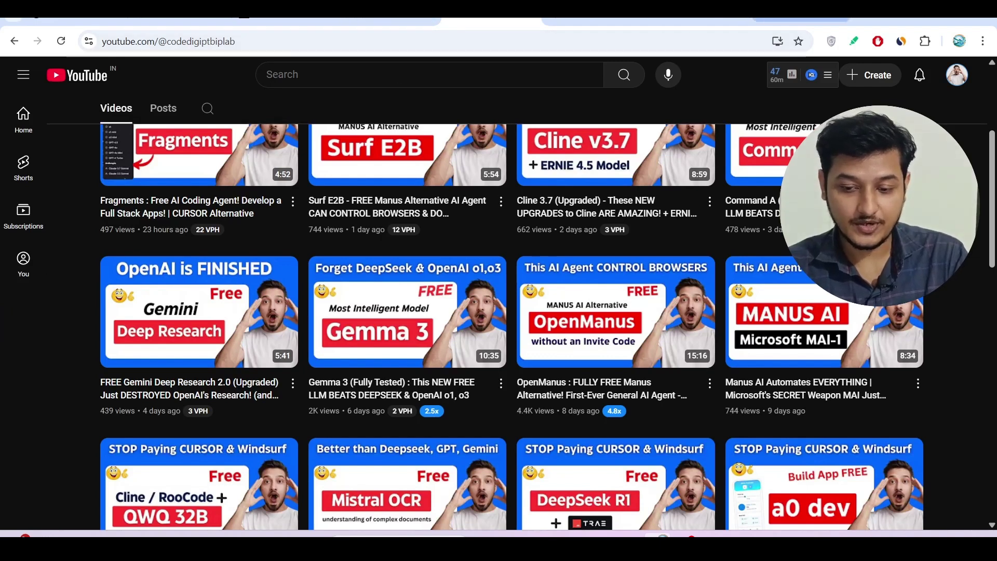
pyautogui.click(799, 20)
pyautogui.keyDown('ctrl'); pyautogui.scroll(-4, 352, 351); pyautogui.keyUp('ctrl')
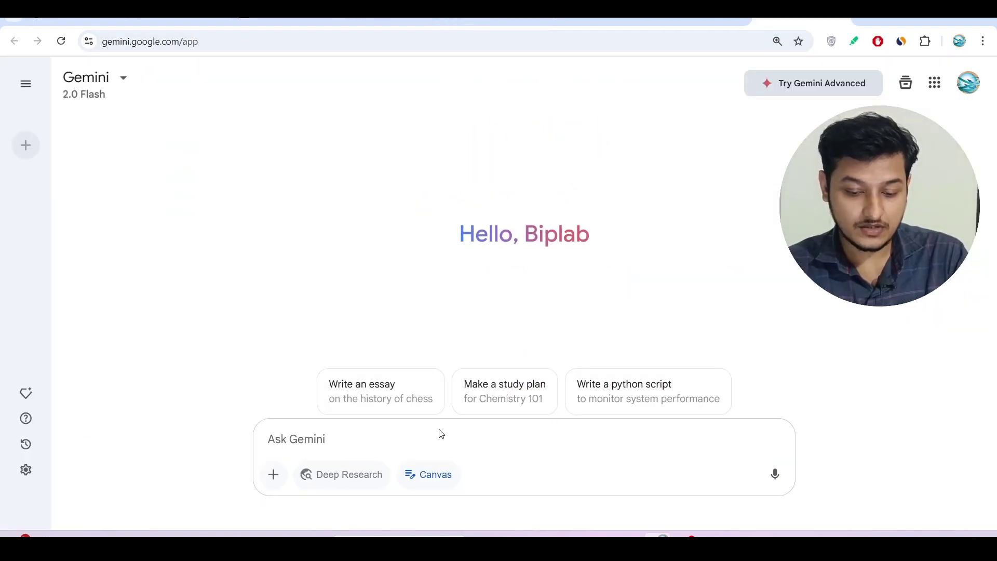
# - Paste the saved question 'how does deepseek r1 work' from clipboard history into the Gemini prompt
pyautogui.click(319, 447)
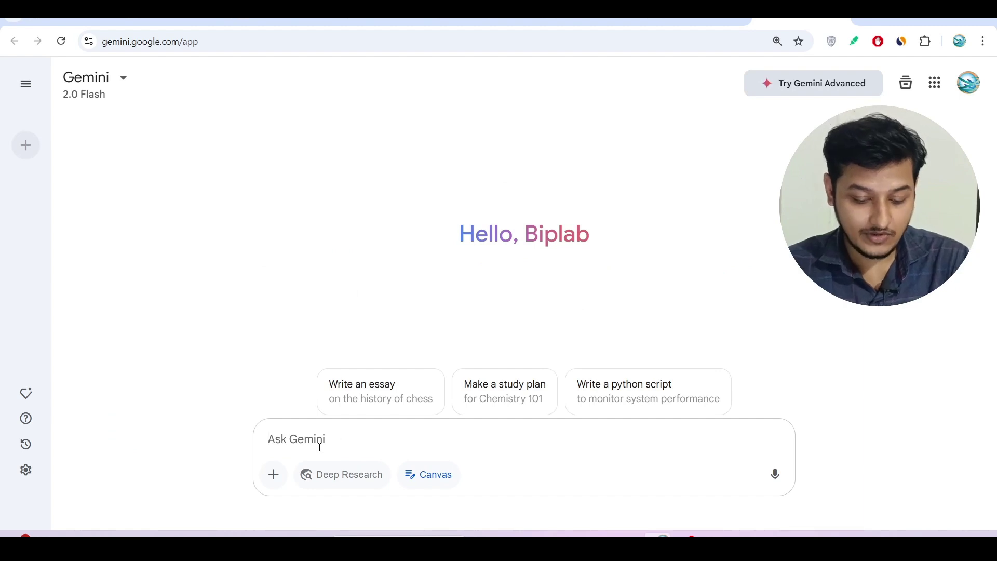
pyautogui.press('super+v')
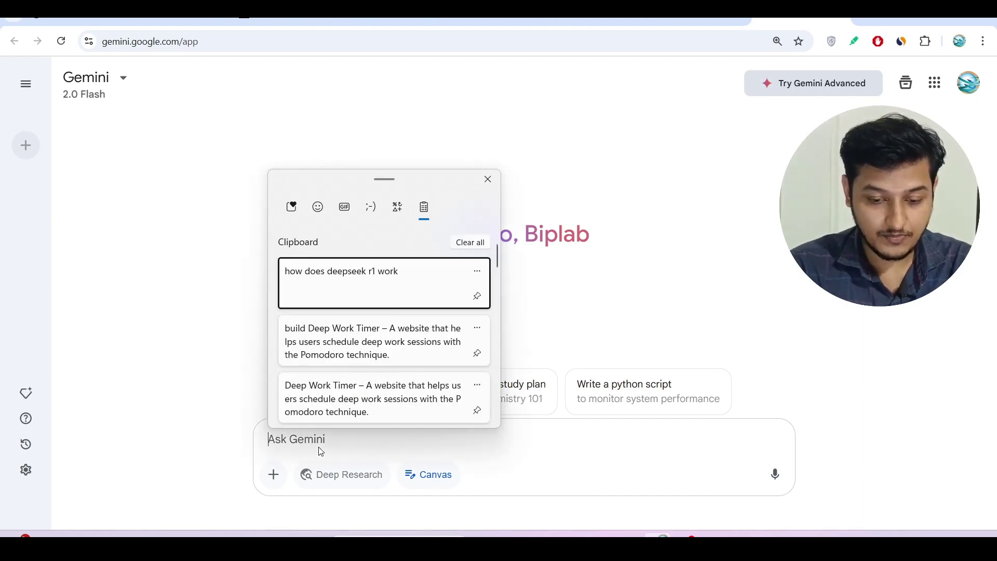
pyautogui.click(316, 289)
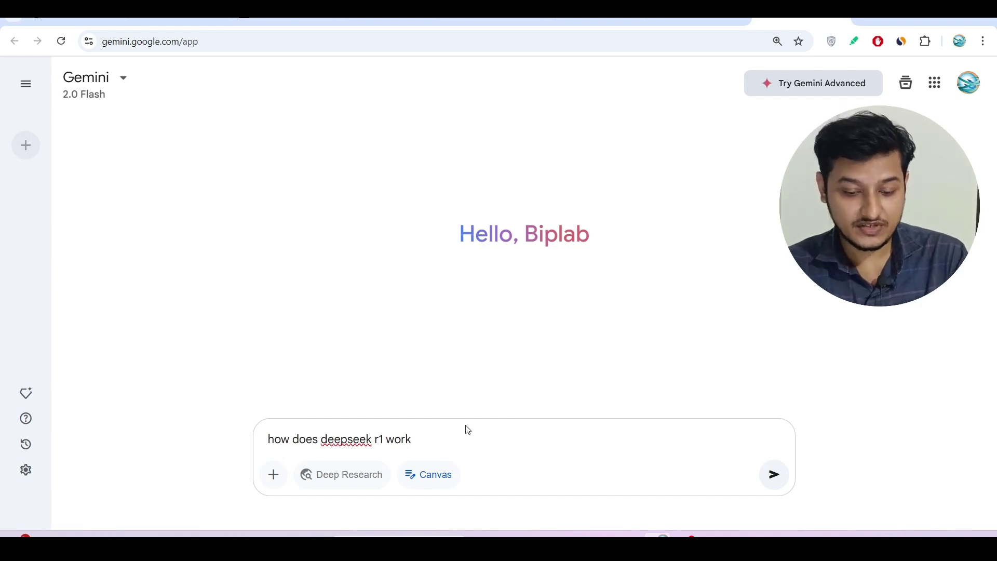
# - Check the X post's document-editing line, then send the DeepSeek R1 question to Gemini
pyautogui.click(283, 20)
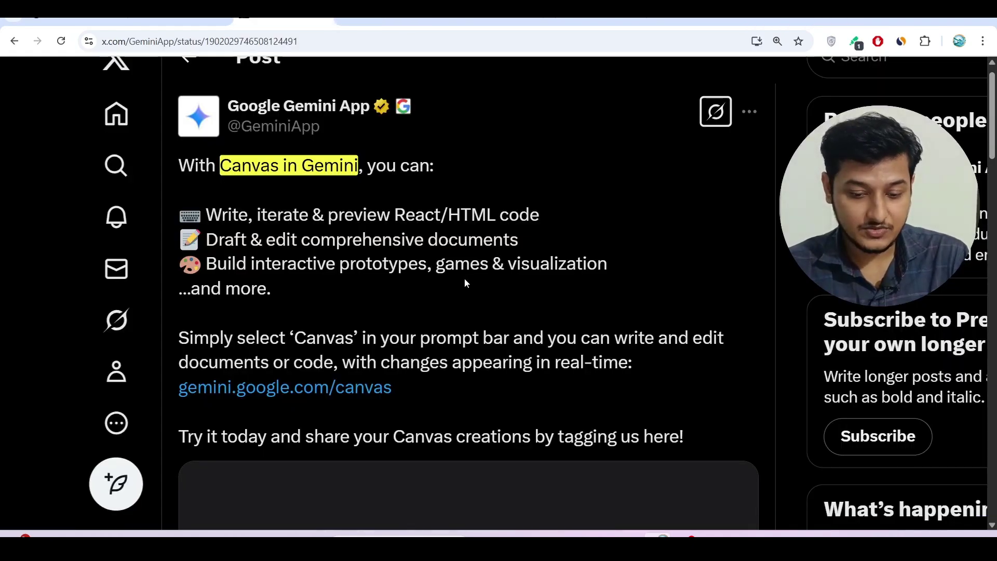
pyautogui.keyDown('ctrl'); pyautogui.scroll(2, 464, 278); pyautogui.keyUp('ctrl')
pyautogui.moveTo(163, 225); pyautogui.dragTo(540, 224)
pyautogui.click(540, 225)
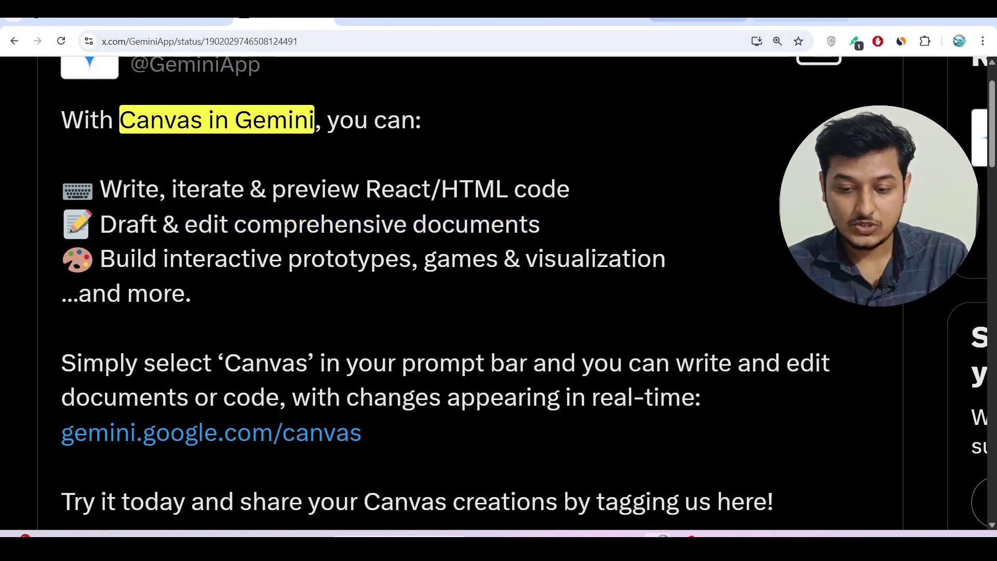
pyautogui.click(801, 20)
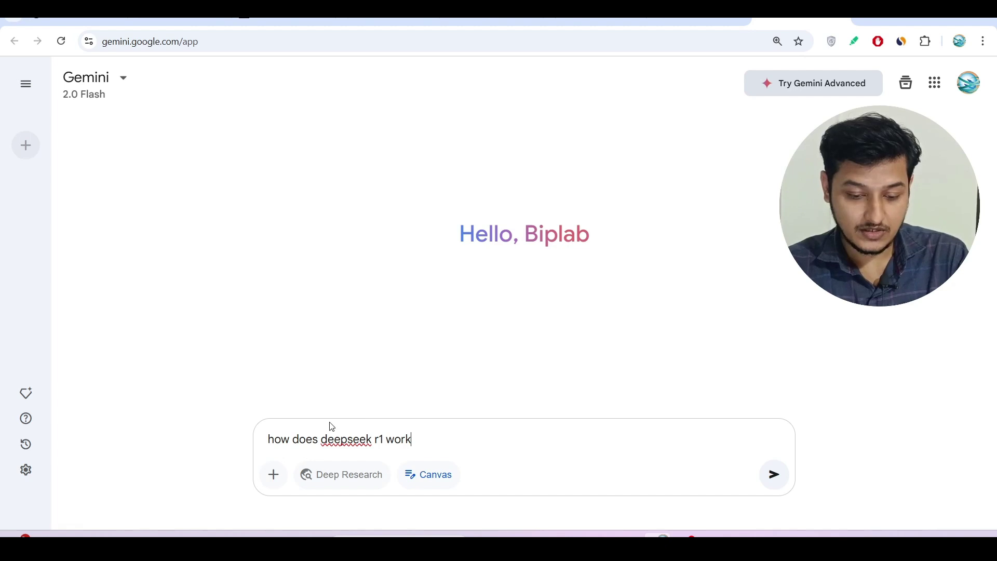
pyautogui.moveTo(270, 438); pyautogui.dragTo(416, 437)
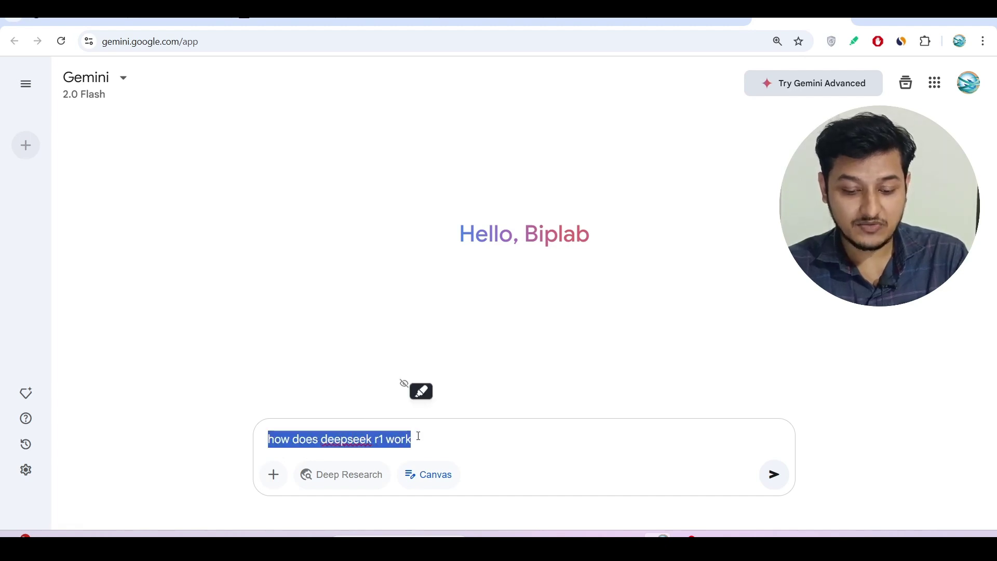
pyautogui.click(419, 436)
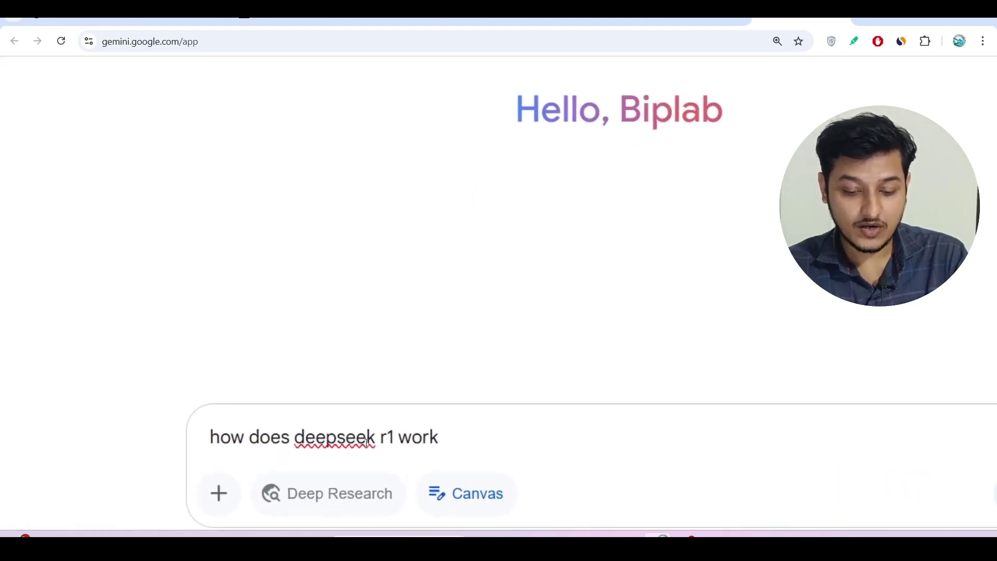
pyautogui.press('Return')
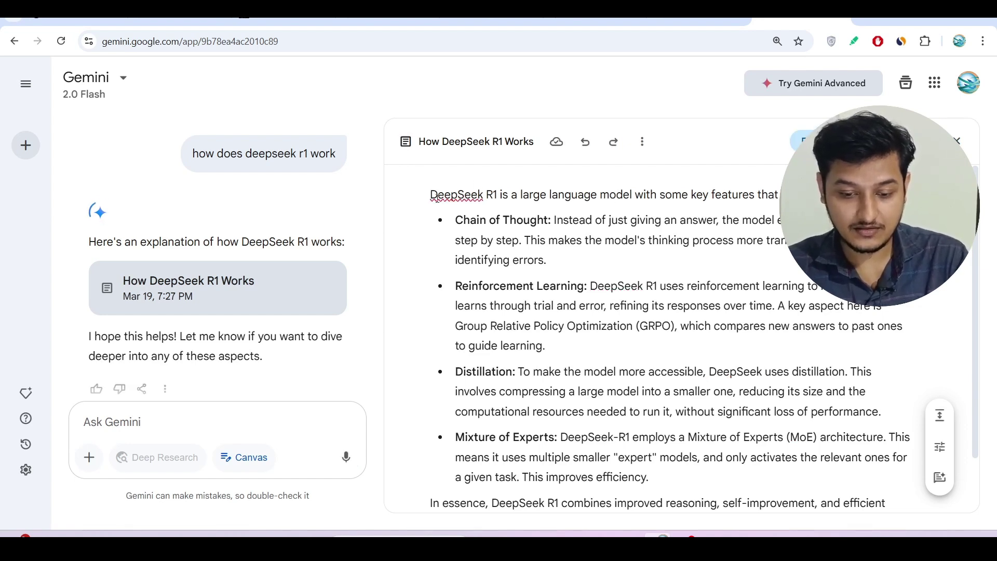
# - Select the Distillation bullet in 'How DeepSeek R1 Works' and start an inline Ask Gemini request
pyautogui.tripleClick(486, 209)
pyautogui.moveTo(486, 208); pyautogui.dragTo(647, 371)
pyautogui.scroll(-2, 654, 439)
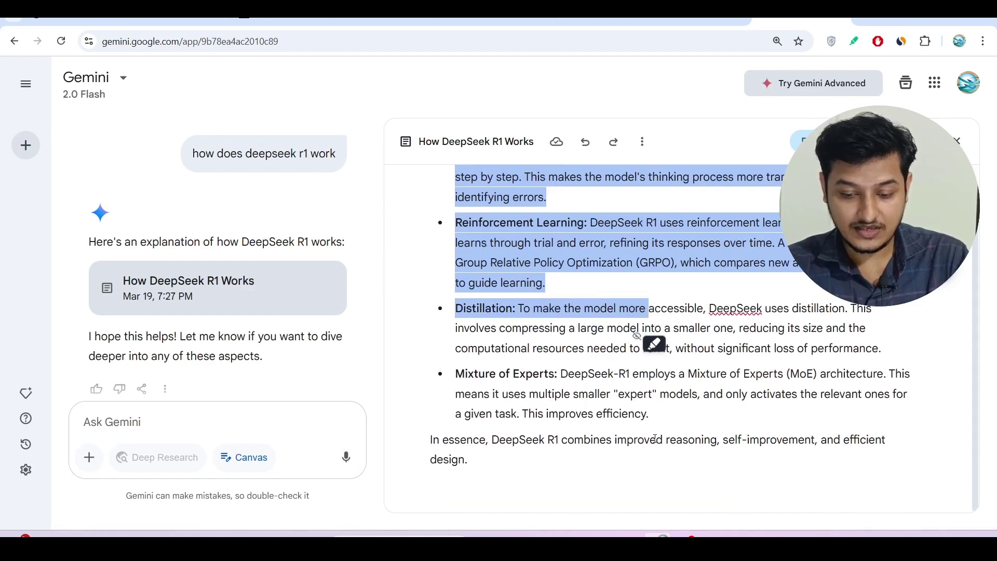
pyautogui.click(506, 359)
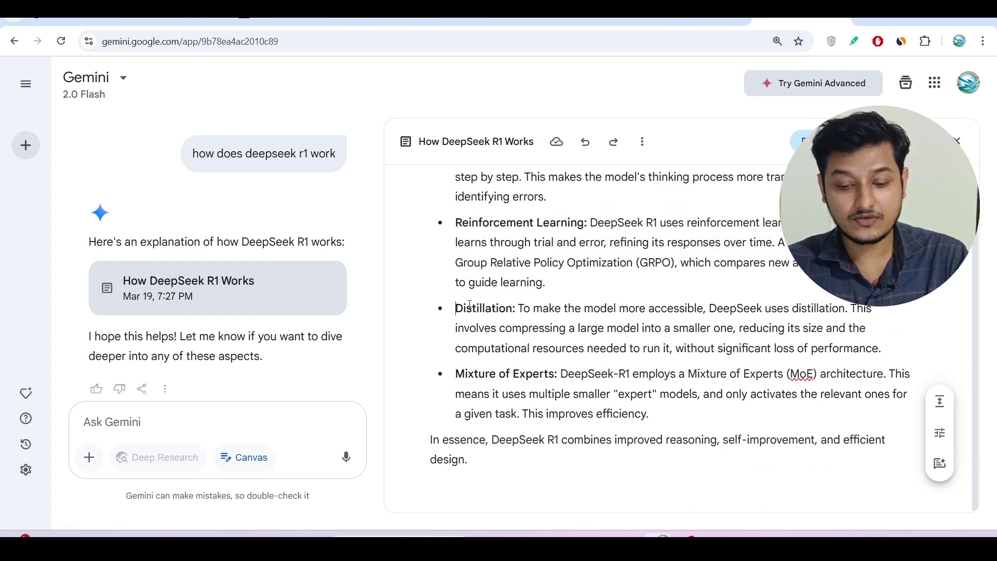
pyautogui.moveTo(470, 306); pyautogui.dragTo(749, 345)
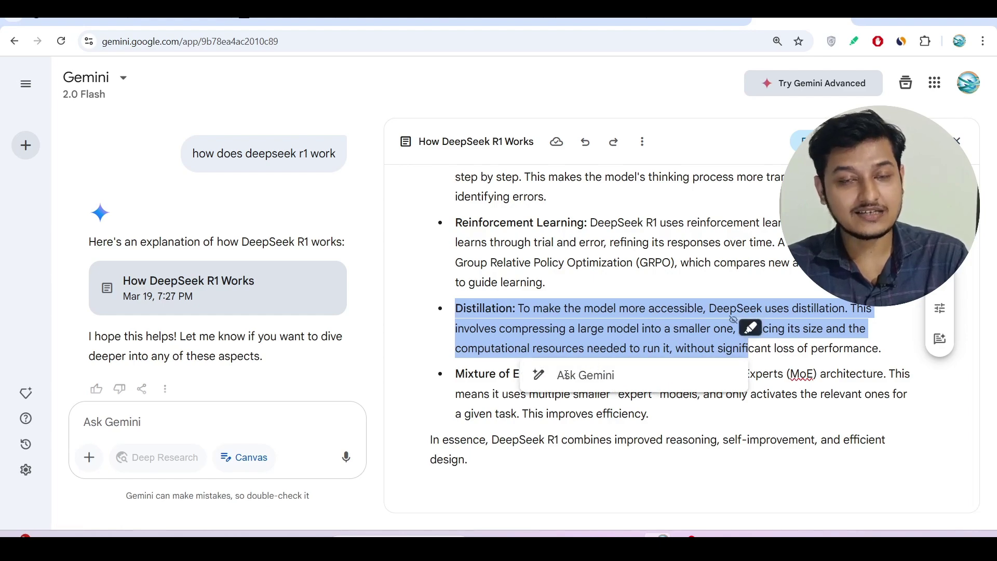
pyautogui.click(583, 373)
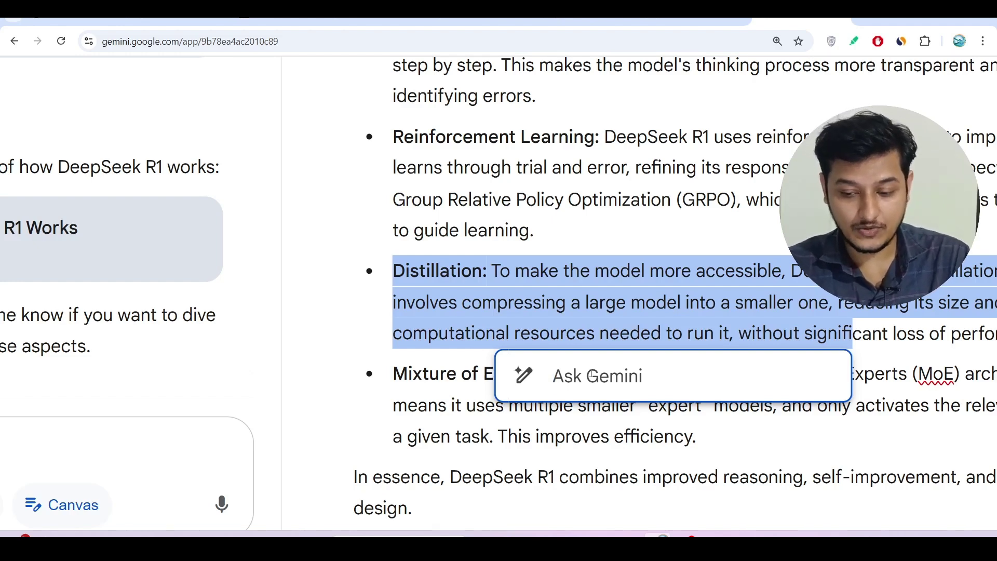
pyautogui.hotkey('ctrl', '-')
pyautogui.hotkey('ctrl', '-')
pyautogui.hotkey('ctrl', '-')
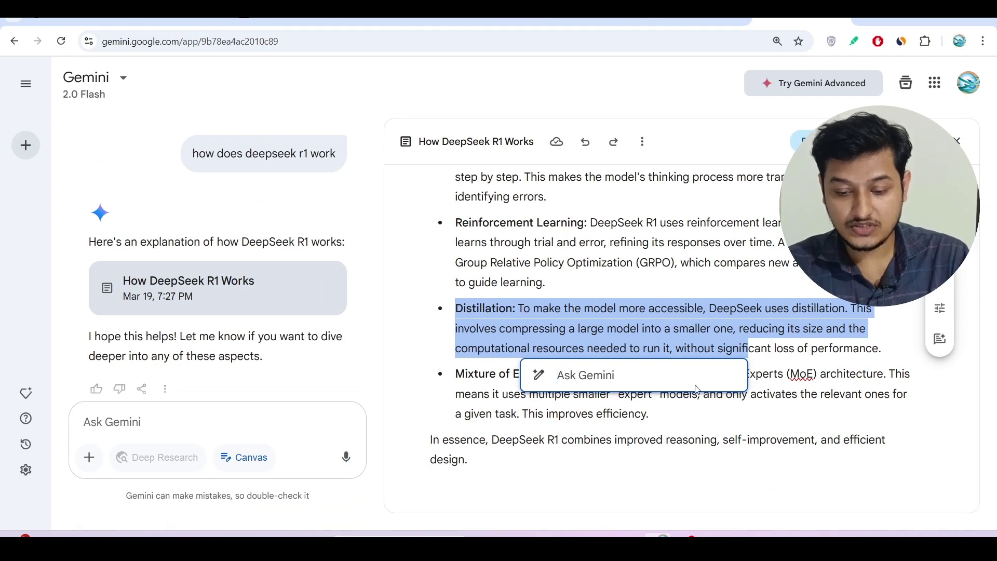
# - Have Gemini suggest edits for the Mixture of Experts bullet and apply all of them
pyautogui.moveTo(456, 373); pyautogui.dragTo(661, 406)
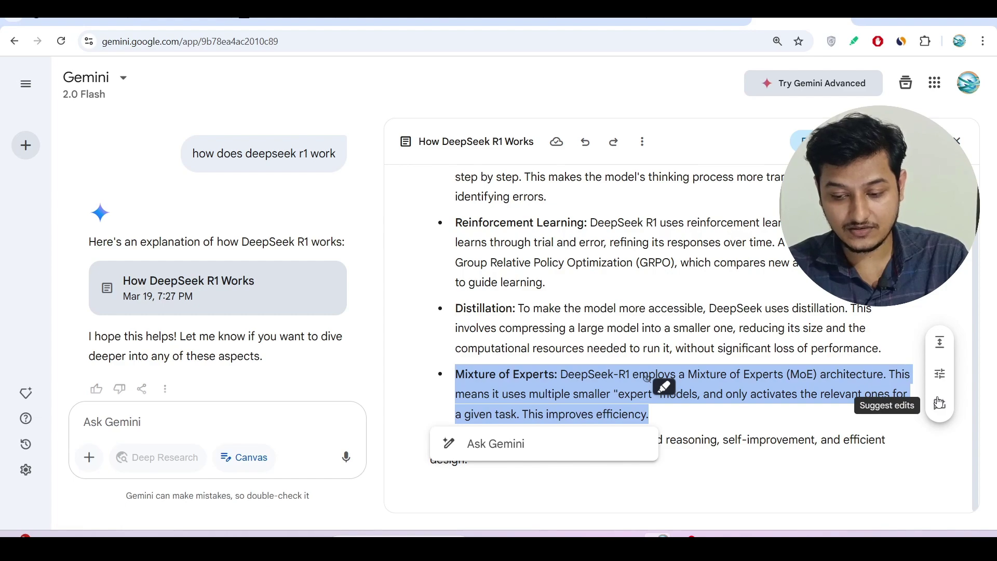
pyautogui.hotkey('ctrl', '+')
pyautogui.hotkey('ctrl', '+')
pyautogui.hotkey('ctrl', '+')
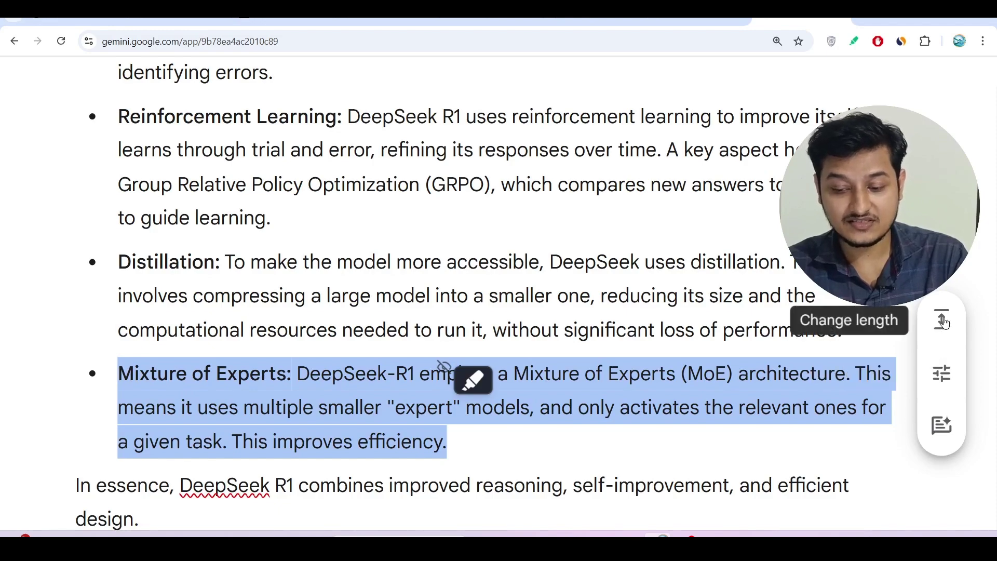
pyautogui.click(939, 422)
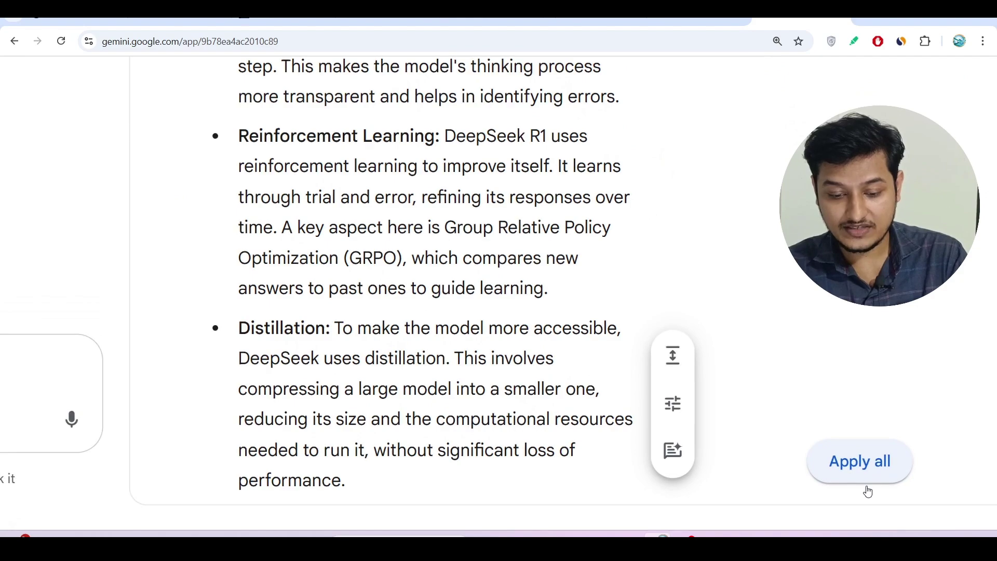
pyautogui.click(856, 466)
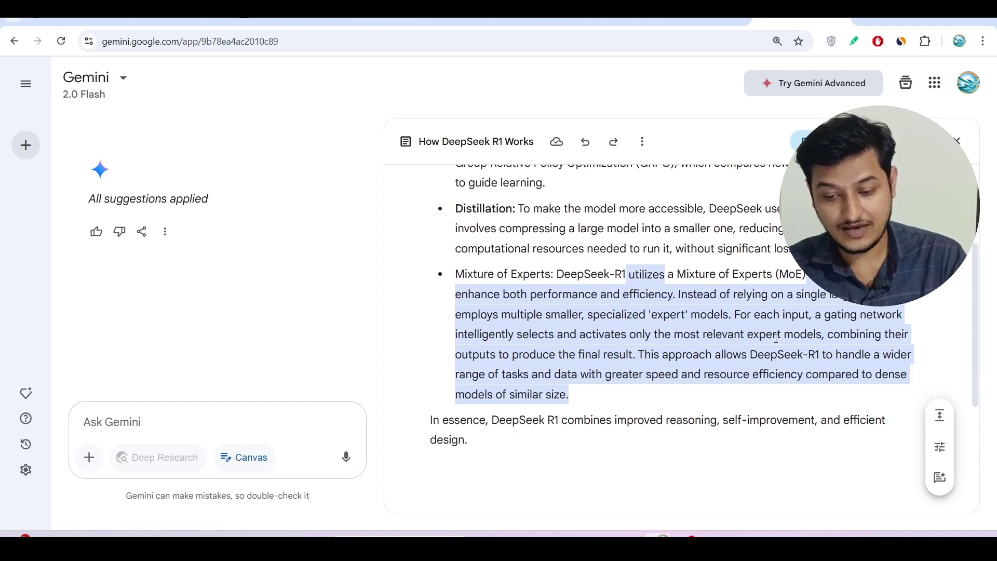
# - Review the rewritten Mixture of Experts paragraph, zooming out to see the whole document
pyautogui.click(727, 326)
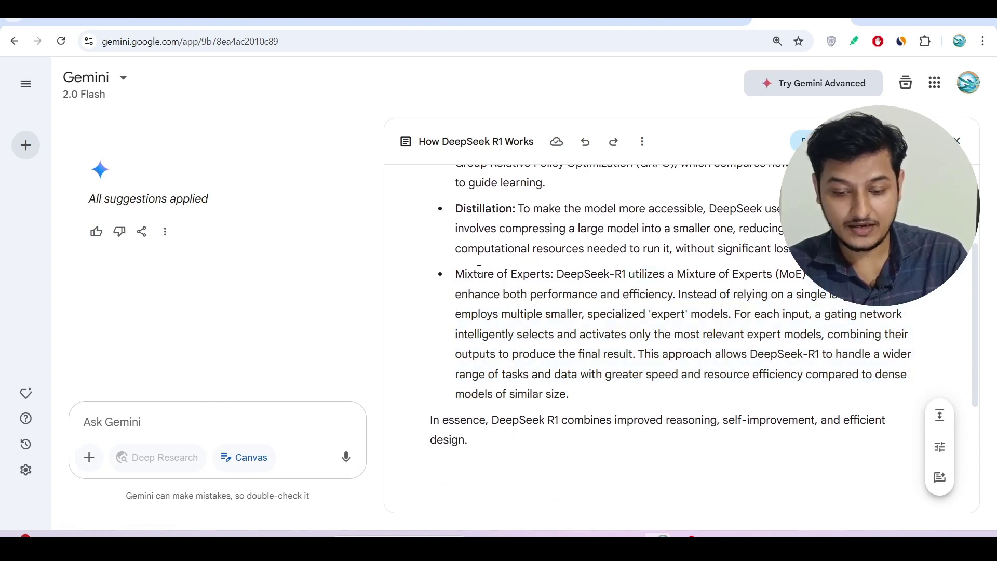
pyautogui.moveTo(464, 274); pyautogui.dragTo(576, 389)
pyautogui.click(576, 389)
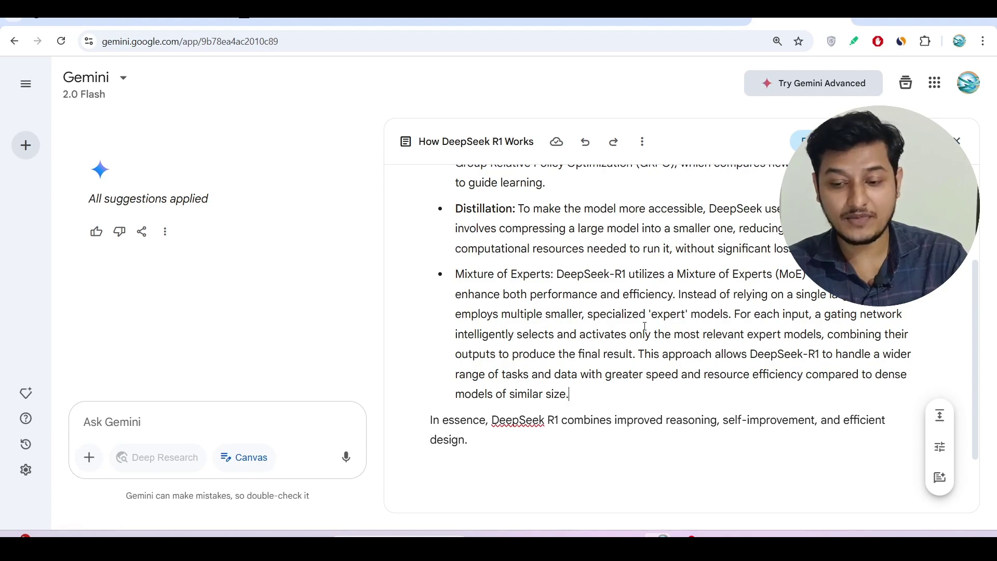
pyautogui.hotkey('ctrl', '+')
pyautogui.hotkey('ctrl', '+')
pyautogui.hotkey('ctrl', '+')
pyautogui.hotkey('ctrl', '+')
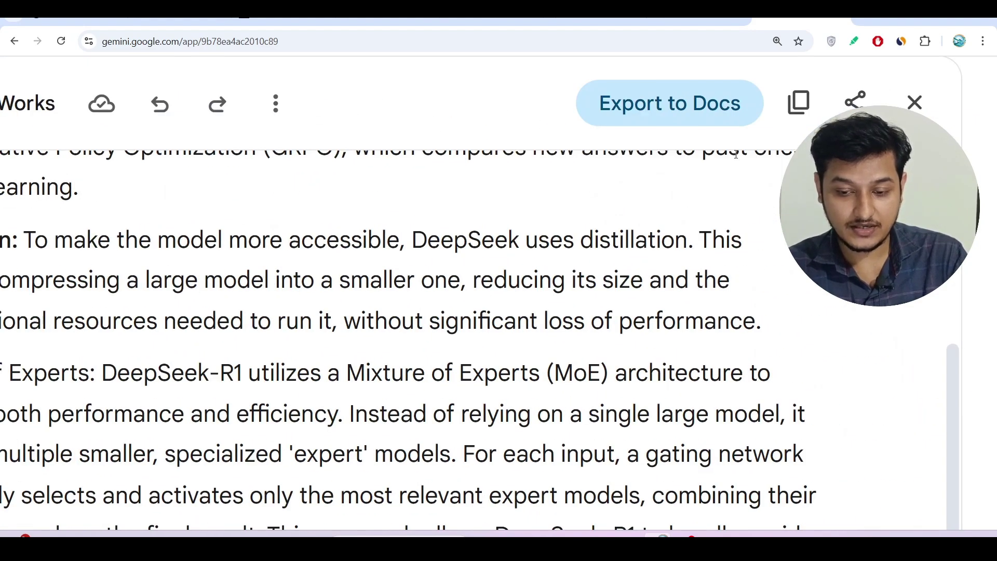
pyautogui.hotkey('ctrl', '-')
pyautogui.hotkey('ctrl', '-')
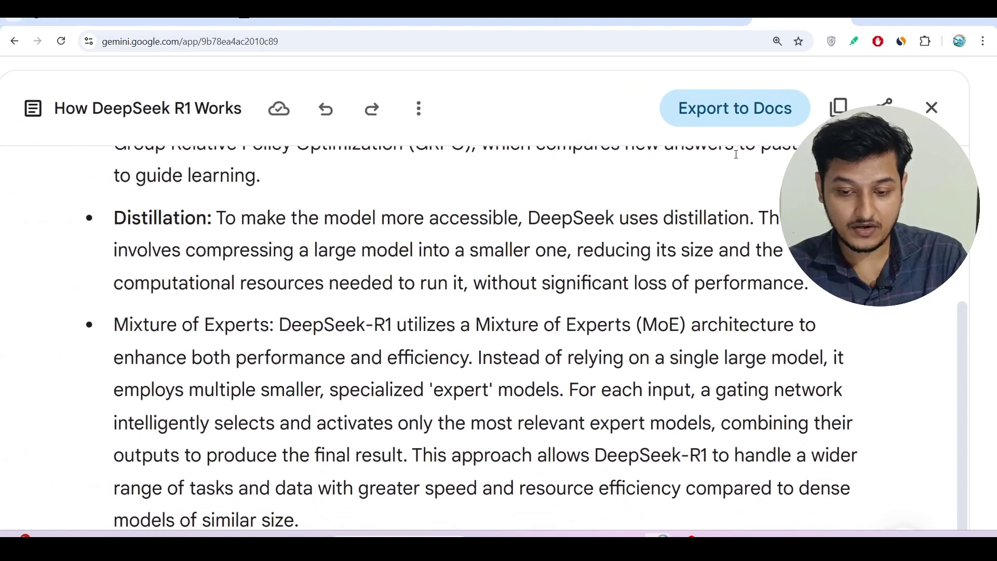
pyautogui.hotkey('ctrl', '-')
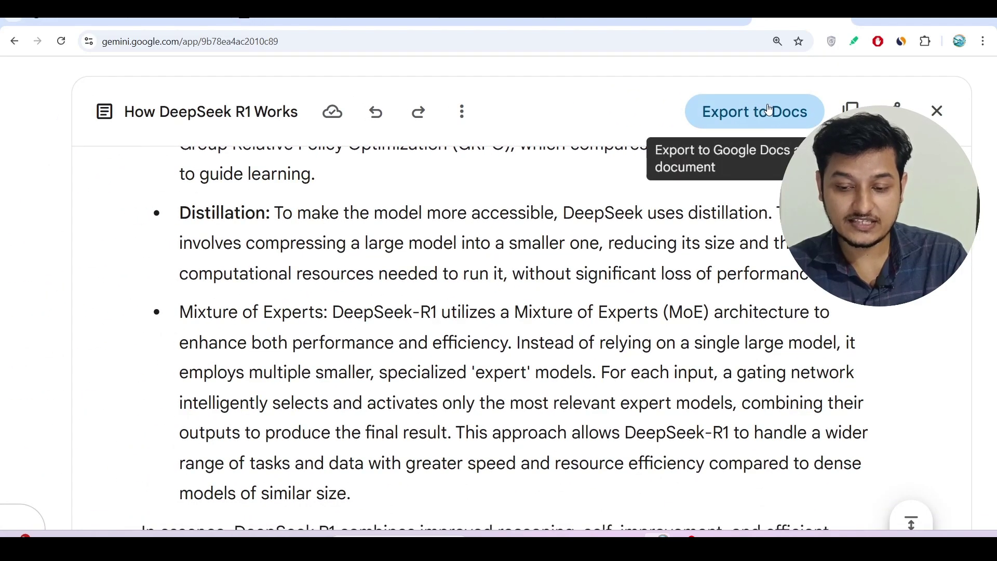
# - Export the canvas to a Google Doc titled 'How DeepSeek R1 Works' and look over its text
pyautogui.click(769, 109)
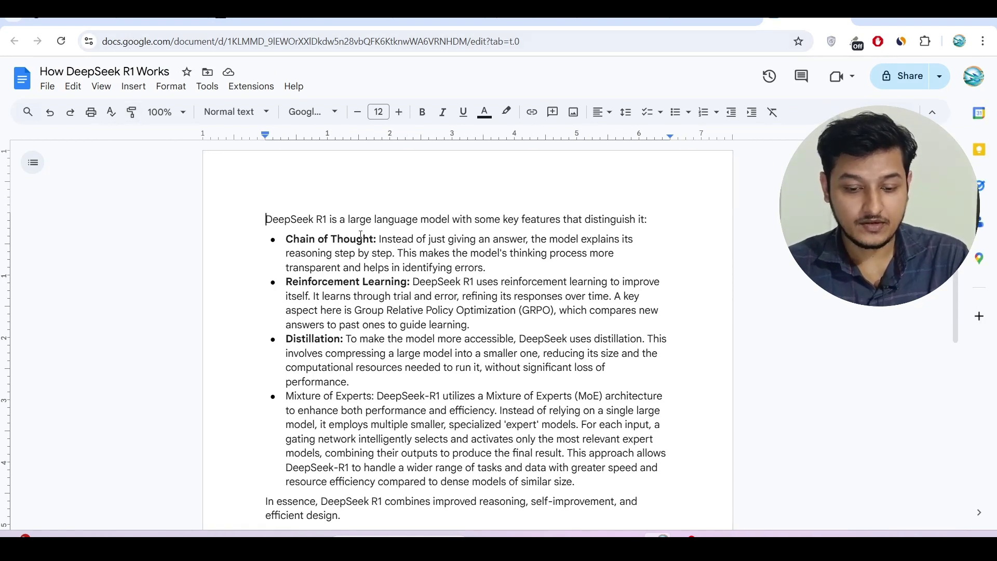
pyautogui.moveTo(261, 209); pyautogui.dragTo(375, 453)
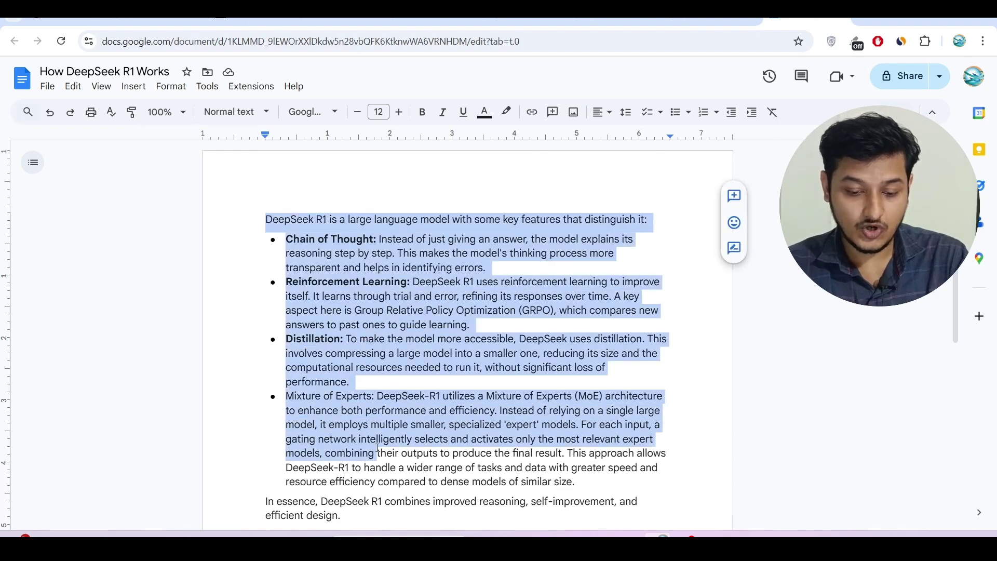
pyautogui.scroll(-4, 377, 448)
pyautogui.moveTo(364, 322); pyautogui.dragTo(163, 172)
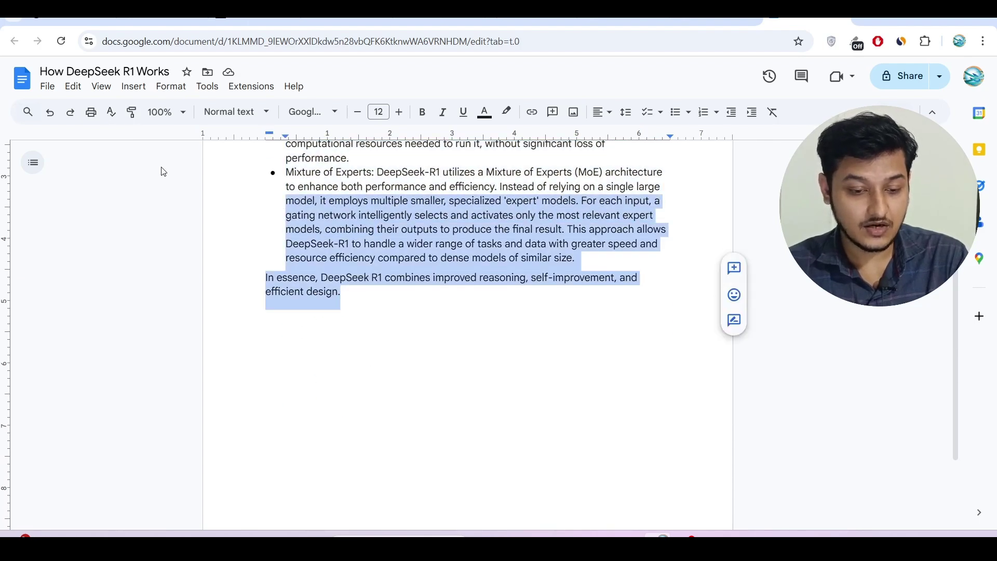
pyautogui.click(46, 87)
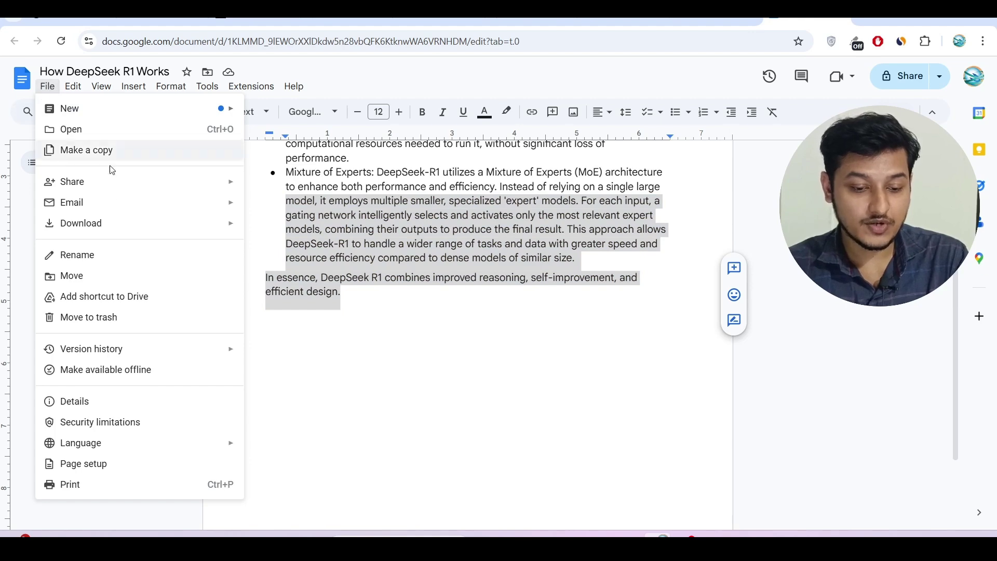
pyautogui.press('Escape')
pyautogui.click(300, 244)
pyautogui.scroll(5, 443, 247)
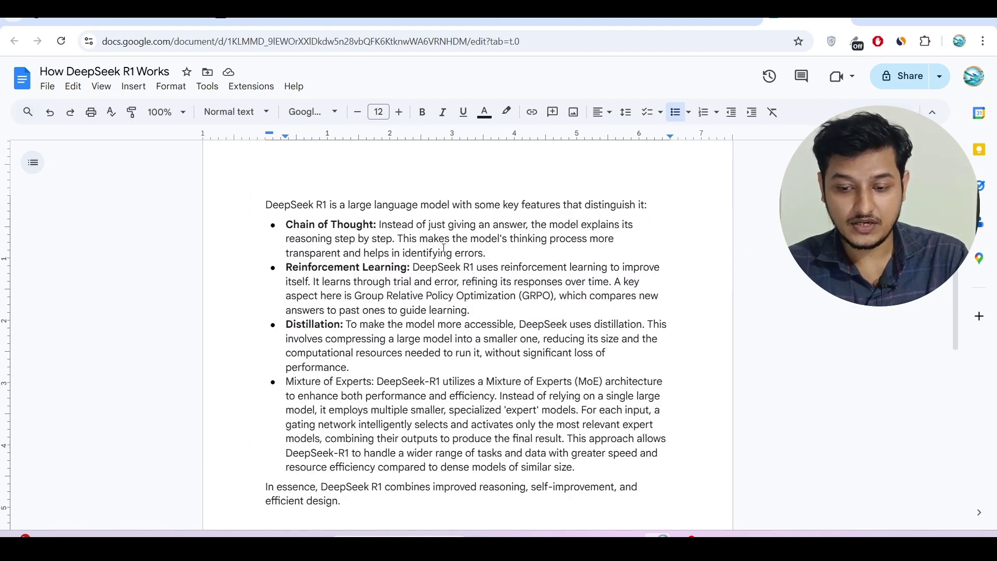
pyautogui.hotkey('ctrl', 'Tab')
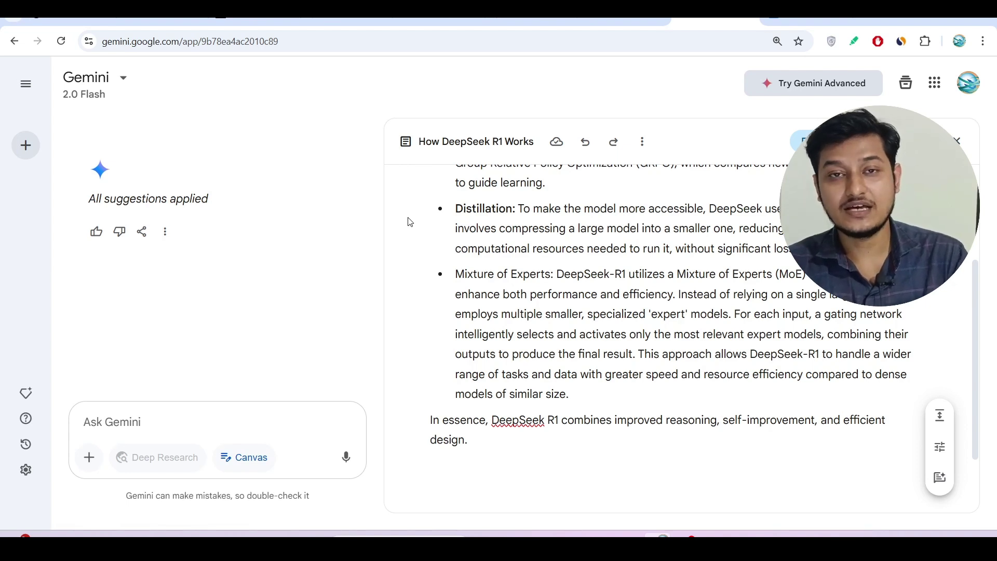
# - Start a new chat with Canvas enabled and paste in the Pomodoro Deep Work Timer request
pyautogui.click(30, 146)
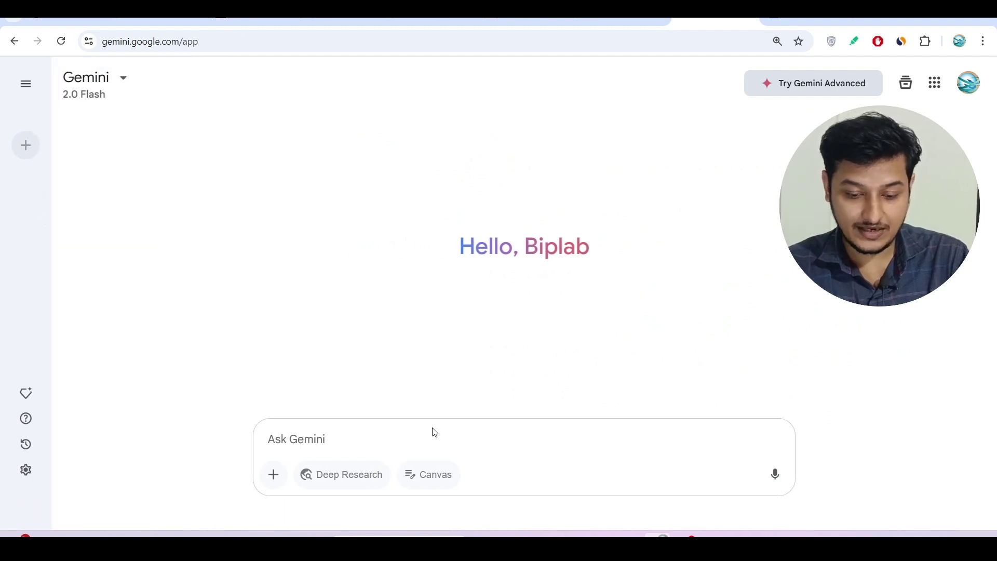
pyautogui.click(417, 479)
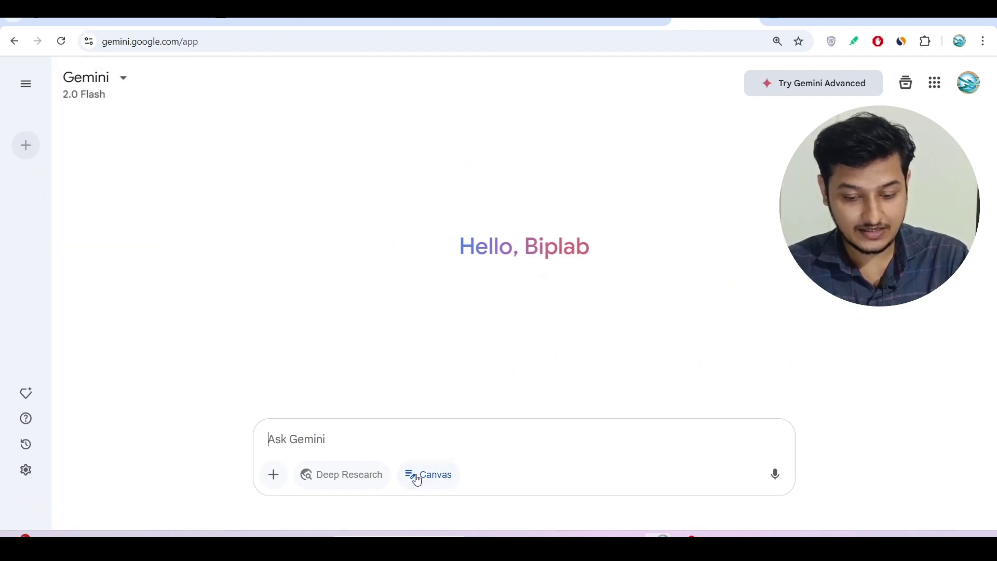
pyautogui.click(305, 442)
pyautogui.press('super+v')
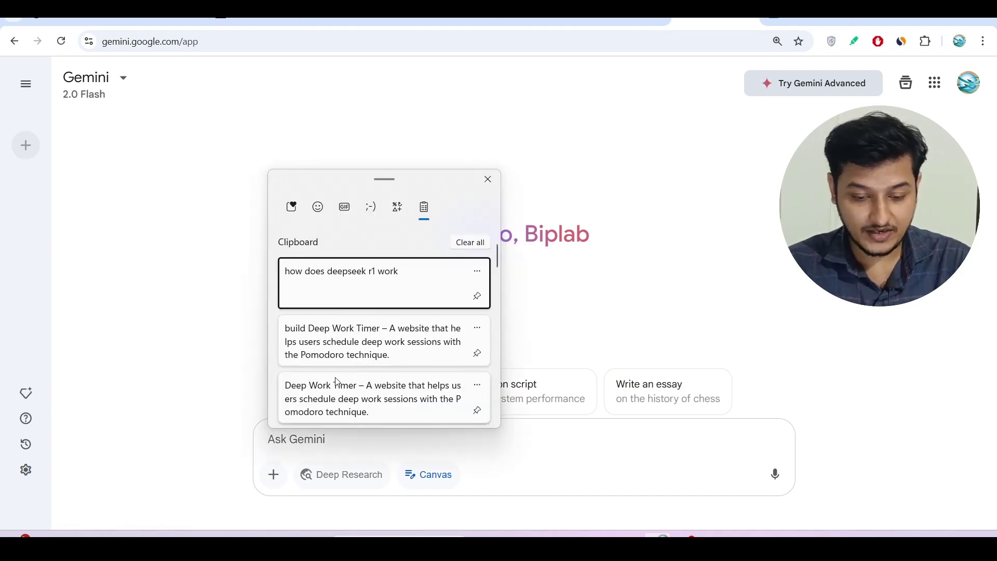
pyautogui.click(336, 353)
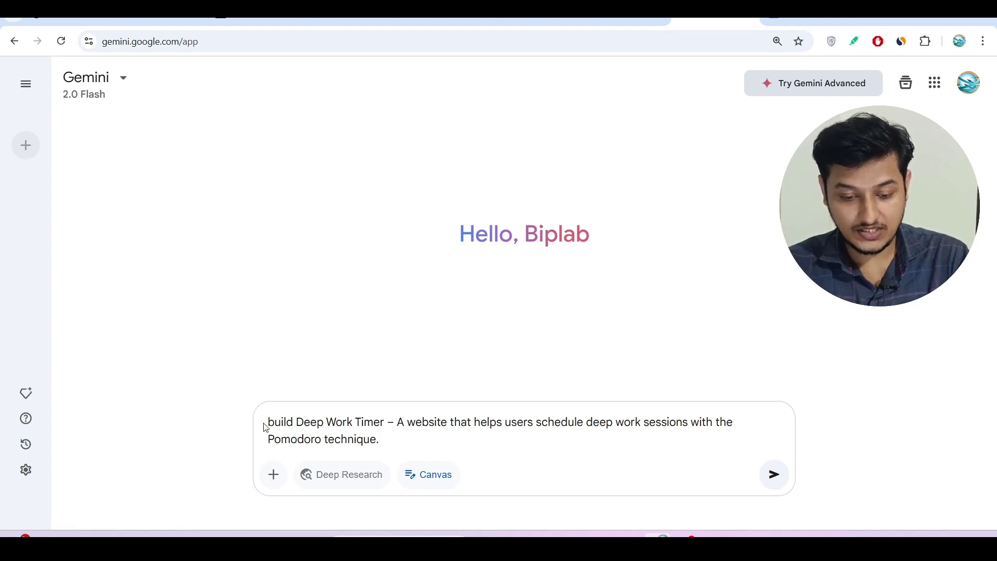
# - Check the pasted Deep Work Timer prompt and send it to Gemini
pyautogui.moveTo(269, 423); pyautogui.dragTo(446, 423)
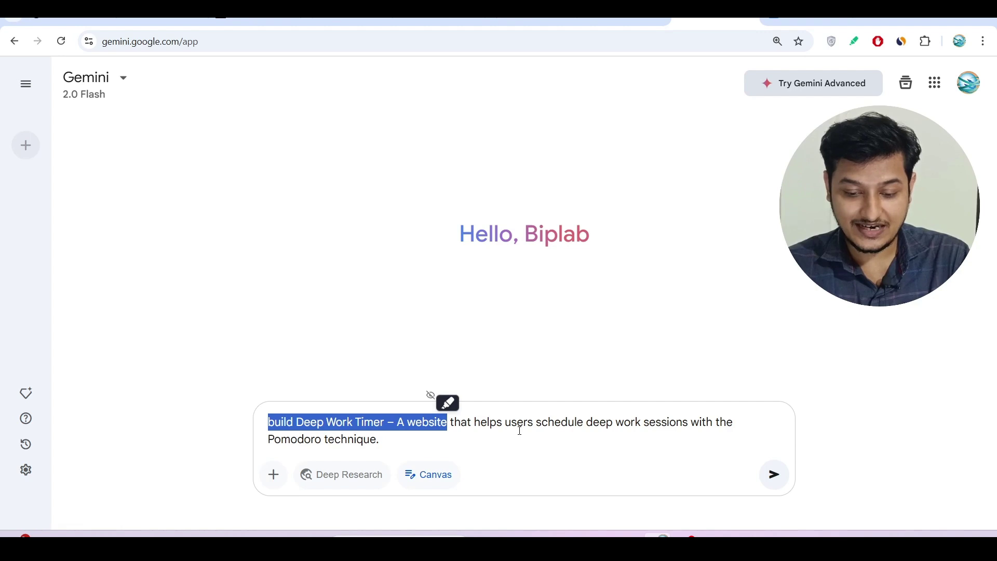
pyautogui.hotkey('ctrl', '+')
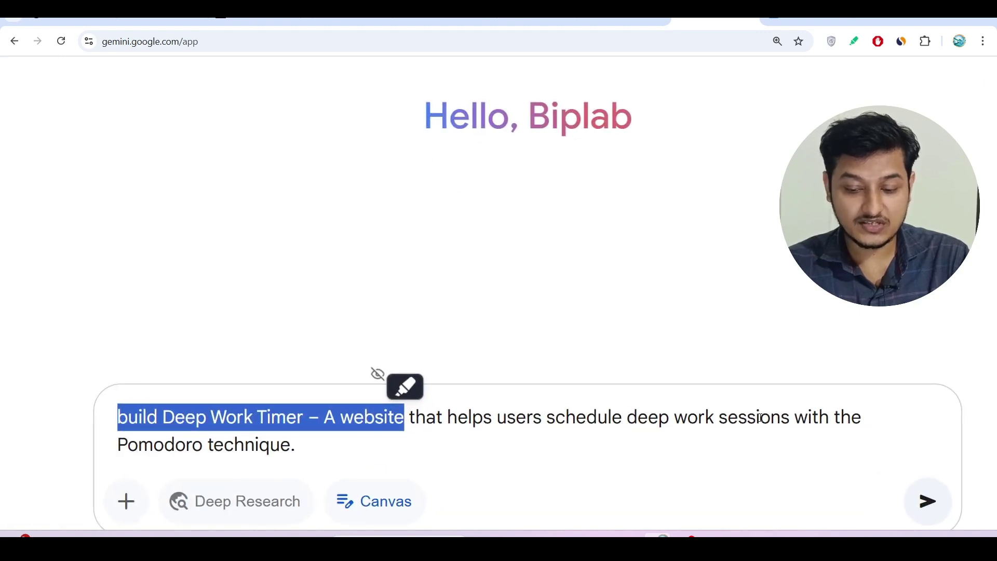
pyautogui.hotkey('ctrl', '-')
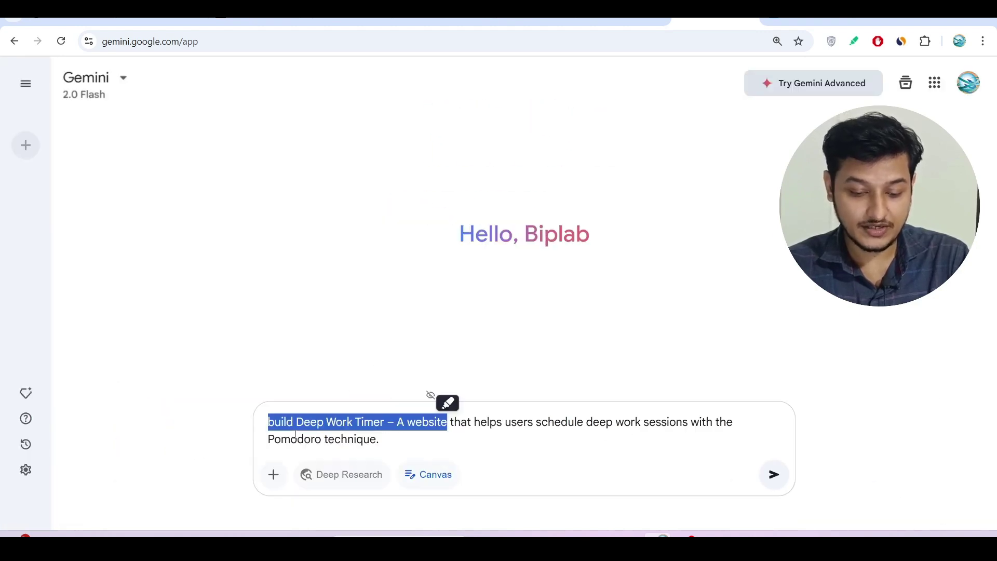
pyautogui.click(775, 474)
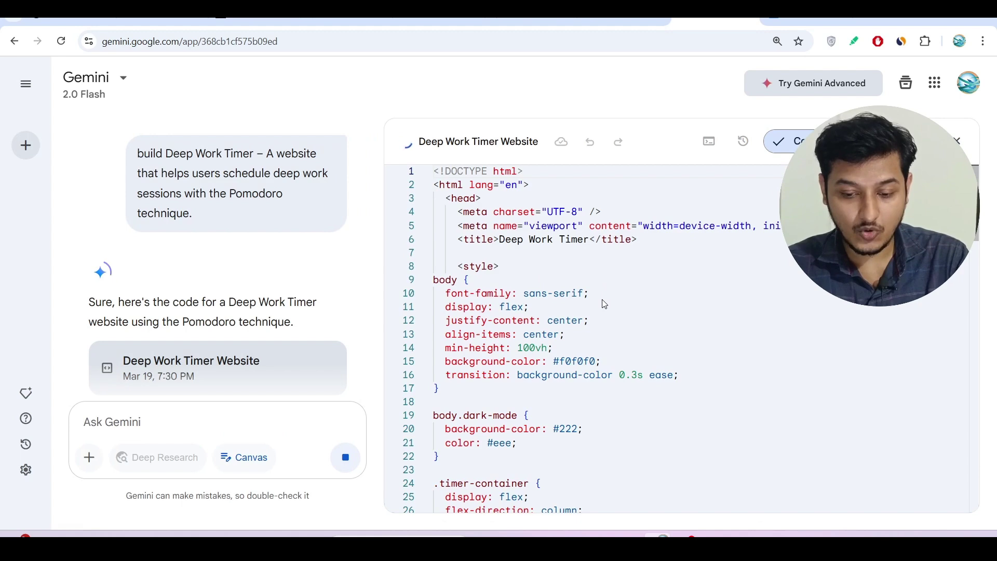
# - Watch Canvas write the Deep Work Timer HTML/CSS until the 25:00 preview appears
pyautogui.scroll(-1, 603, 302)
pyautogui.scroll(-2, 604, 304)
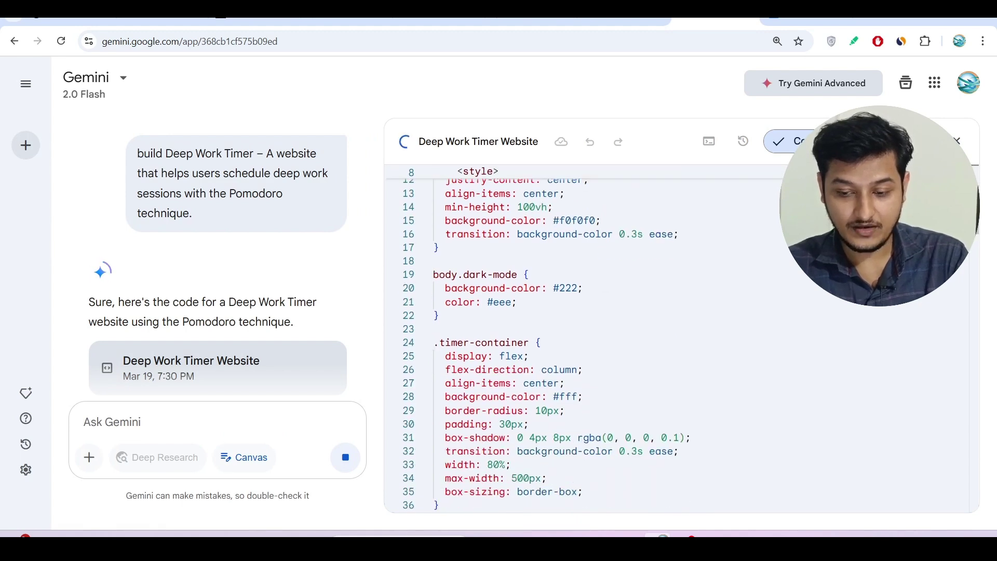
pyautogui.scroll(5, 719, 200)
pyautogui.hscroll(3, 710, 129)
pyautogui.scroll(-2, 710, 128)
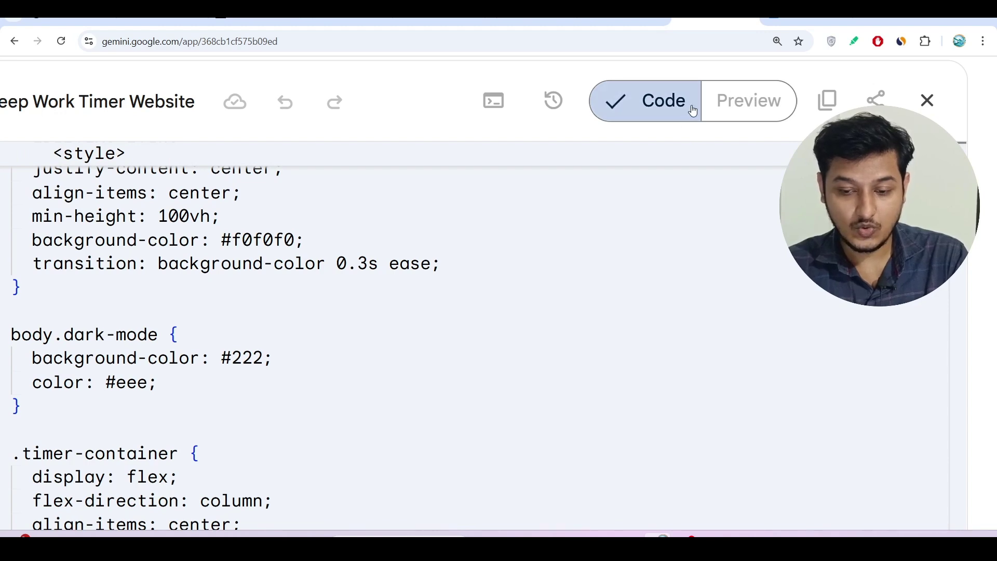
pyautogui.scroll(-5, 697, 113)
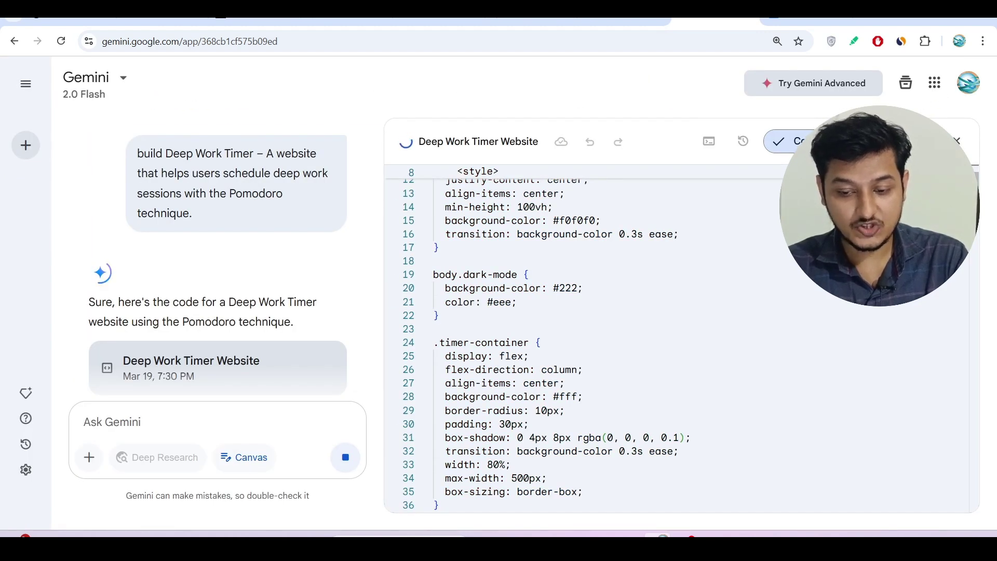
pyautogui.scroll(5, 910, 150)
pyautogui.scroll(3, 985, 134)
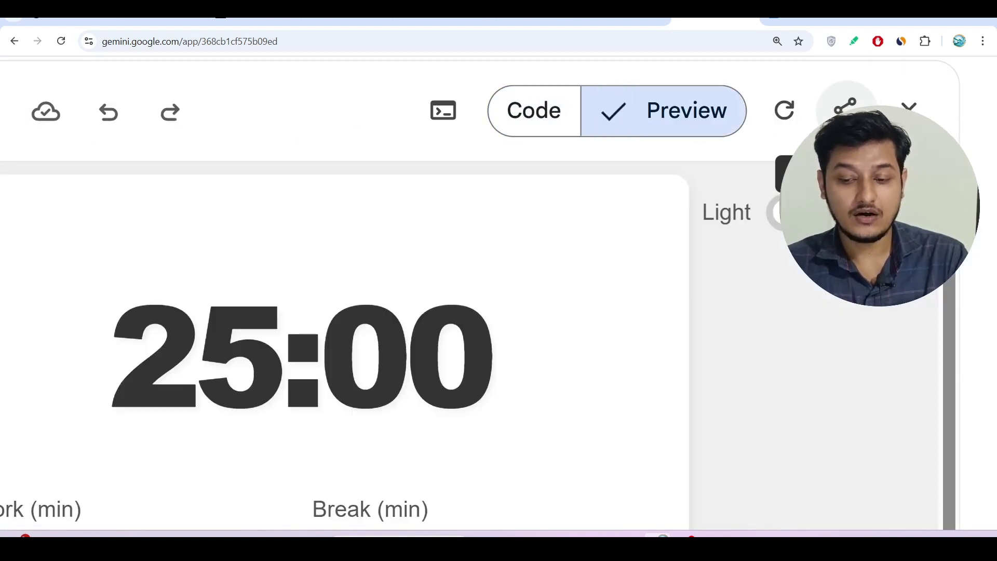
pyautogui.scroll(-8, 654, 360)
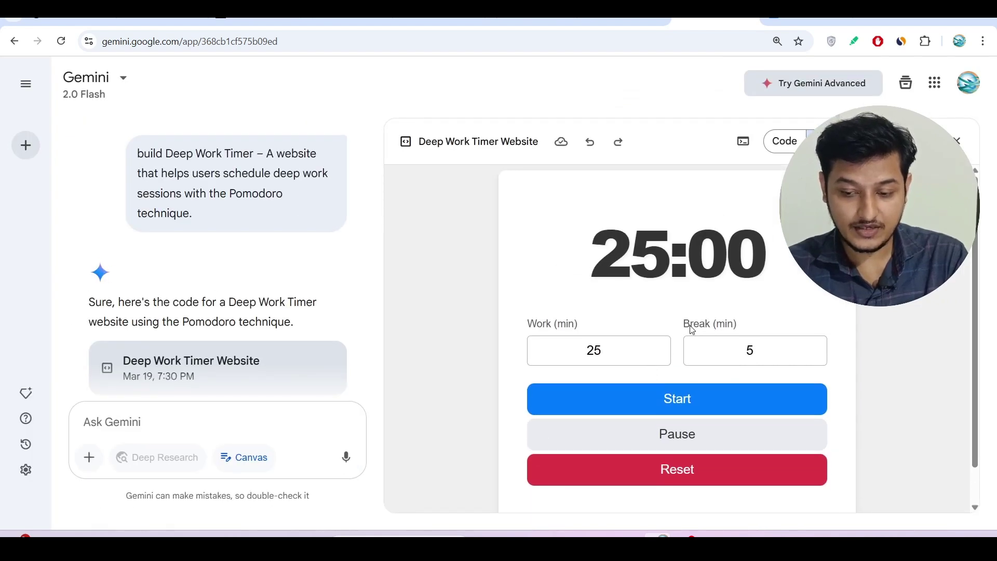
pyautogui.scroll(5, 688, 327)
pyautogui.scroll(4, 803, 93)
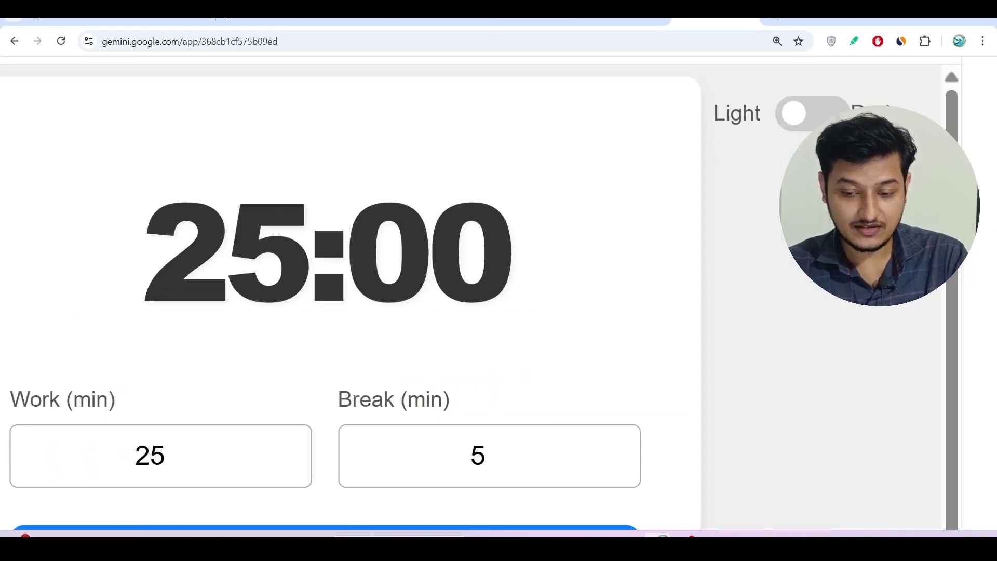
pyautogui.click(810, 113)
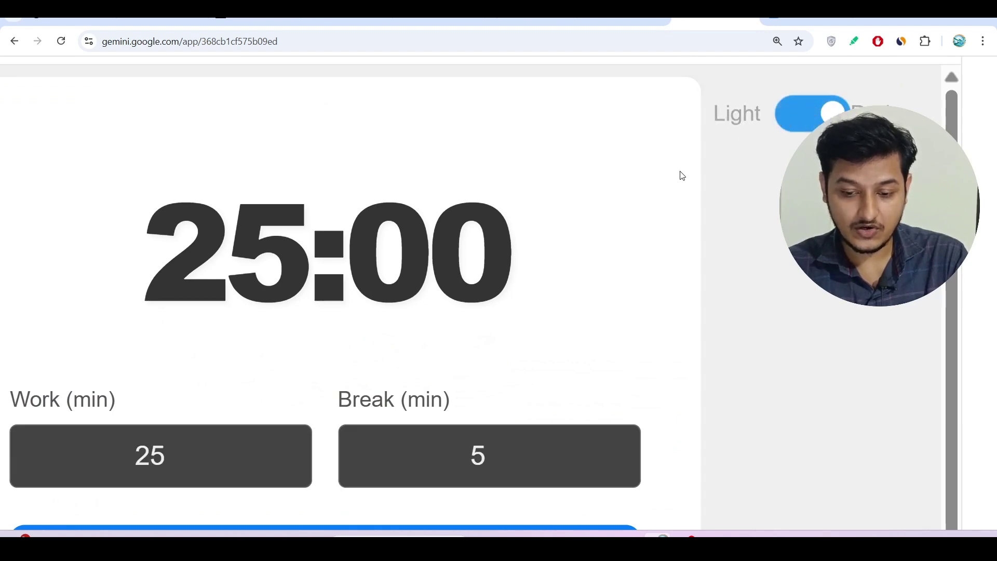
pyautogui.scroll(-2, 678, 174)
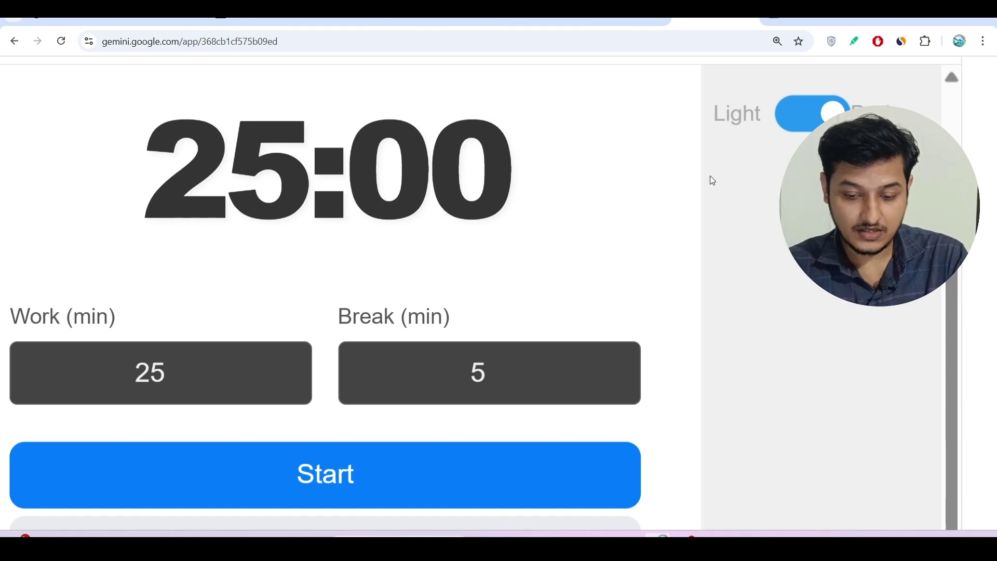
pyautogui.click(805, 113)
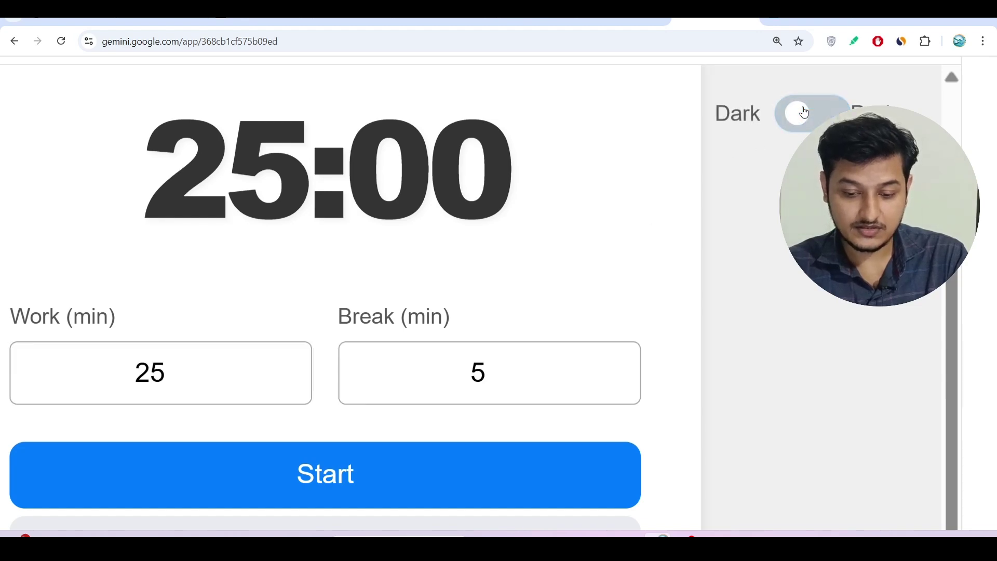
pyautogui.click(380, 384)
pyautogui.hotkey('ctrl', '-')
pyautogui.hotkey('ctrl', '-')
pyautogui.hotkey('ctrl', '-')
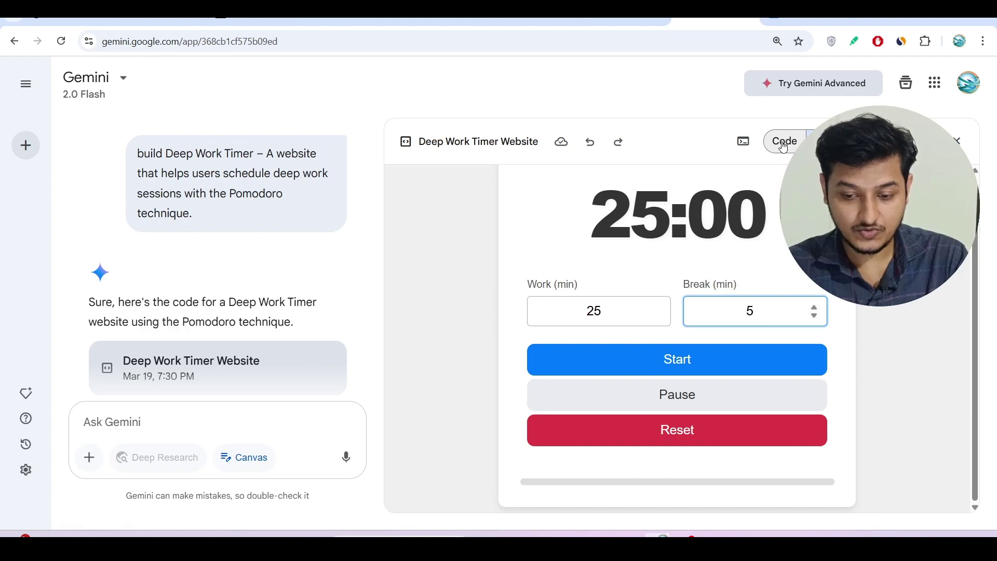
pyautogui.hotkey('ctrl', '+')
pyautogui.hotkey('ctrl', '+')
pyautogui.hotkey('ctrl', '+')
# - Show the Deep Work Timer code in Canvas and scroll through its CSS
pyautogui.click(745, 87)
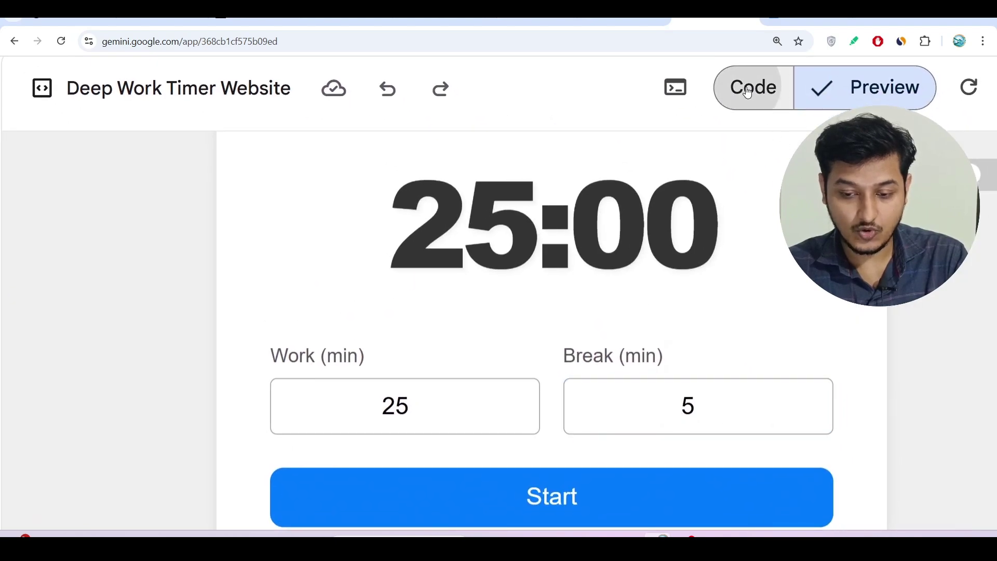
pyautogui.scroll(-20, 403, 241)
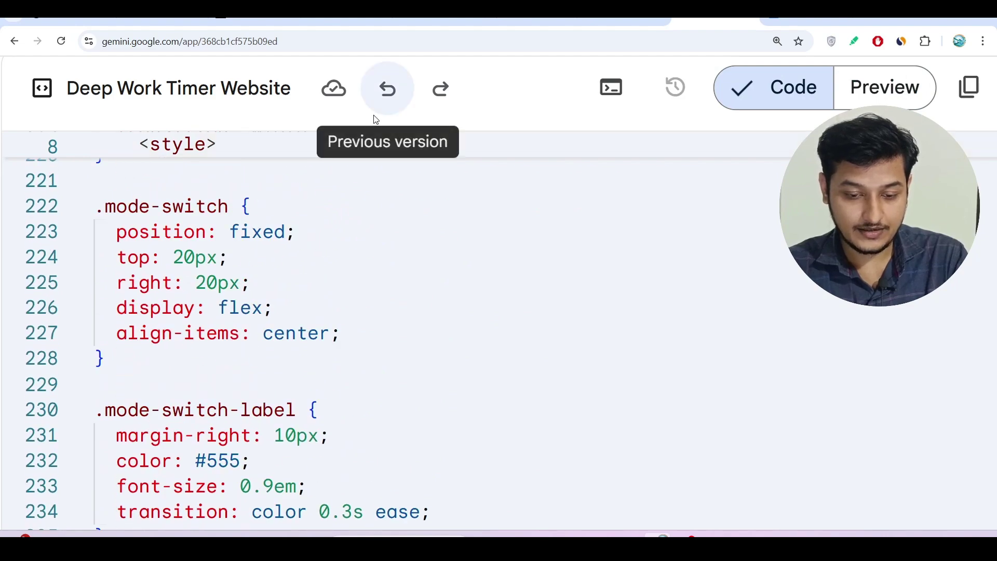
pyautogui.hotkey('ctrl', '-')
pyautogui.hotkey('ctrl', '-')
pyautogui.hotkey('ctrl', '-')
pyautogui.scroll(20, 469, 241)
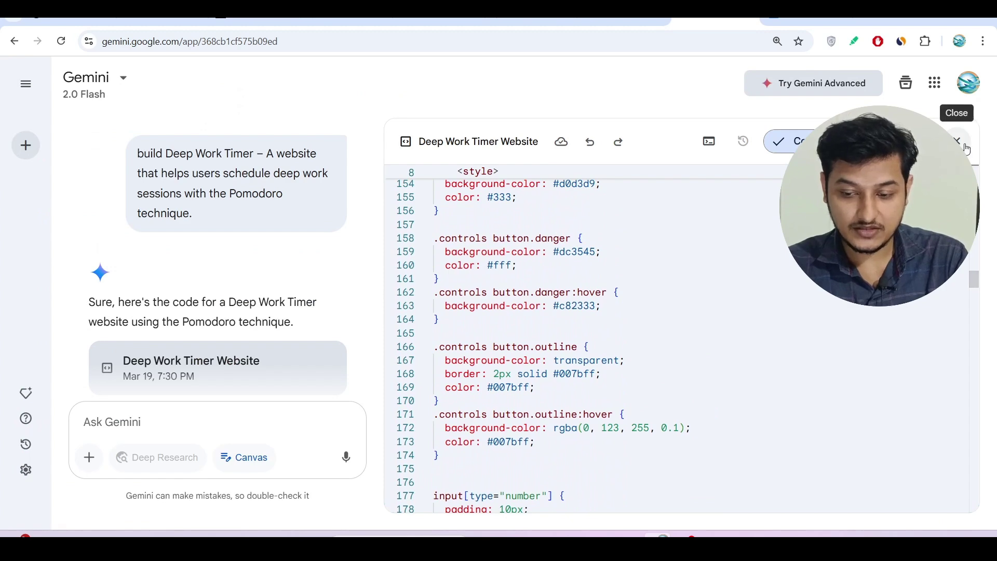
pyautogui.hotkey('ctrl', '+')
pyautogui.hotkey('ctrl', '+')
pyautogui.hotkey('ctrl', '+')
pyautogui.hotkey('ctrl', '+')
pyautogui.hotkey('ctrl', '+')
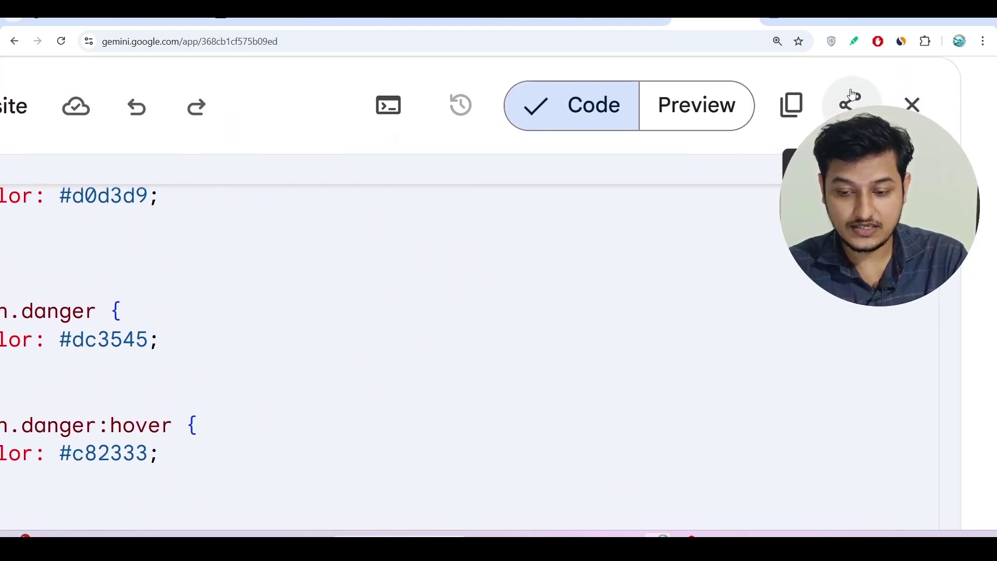
# - Create and copy a public share link for the timer canvas, then close the dialog
pyautogui.click(852, 106)
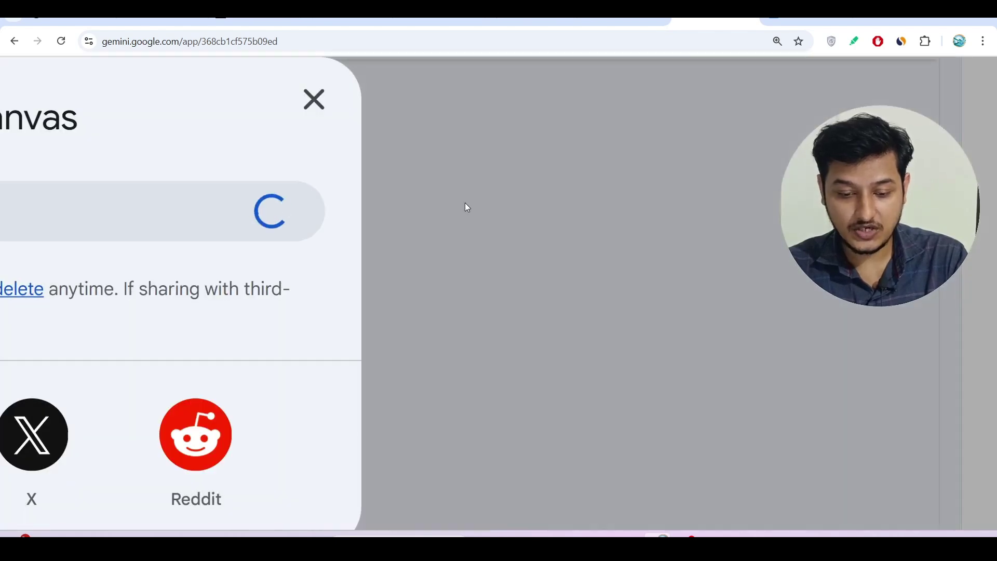
pyautogui.hotkey('ctrl', '0')
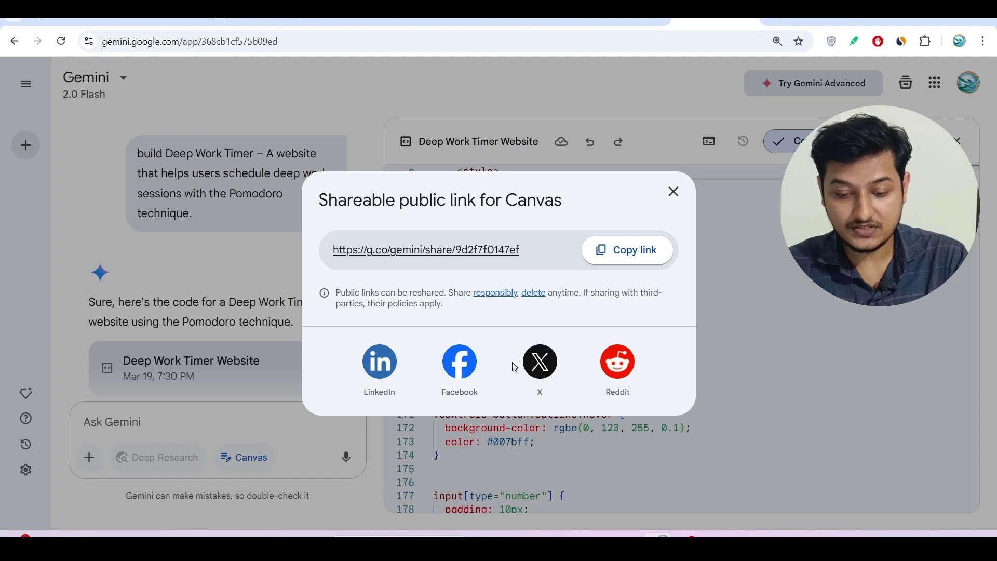
pyautogui.click(673, 191)
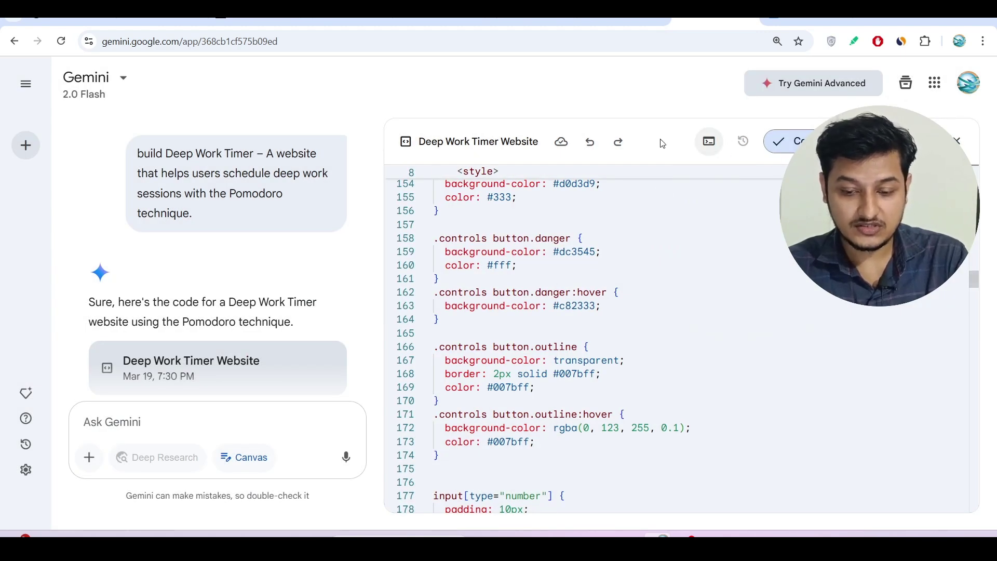
# - Return Canvas to the live 25:00 timer preview, opening and then closing the console
pyautogui.click(838, 141)
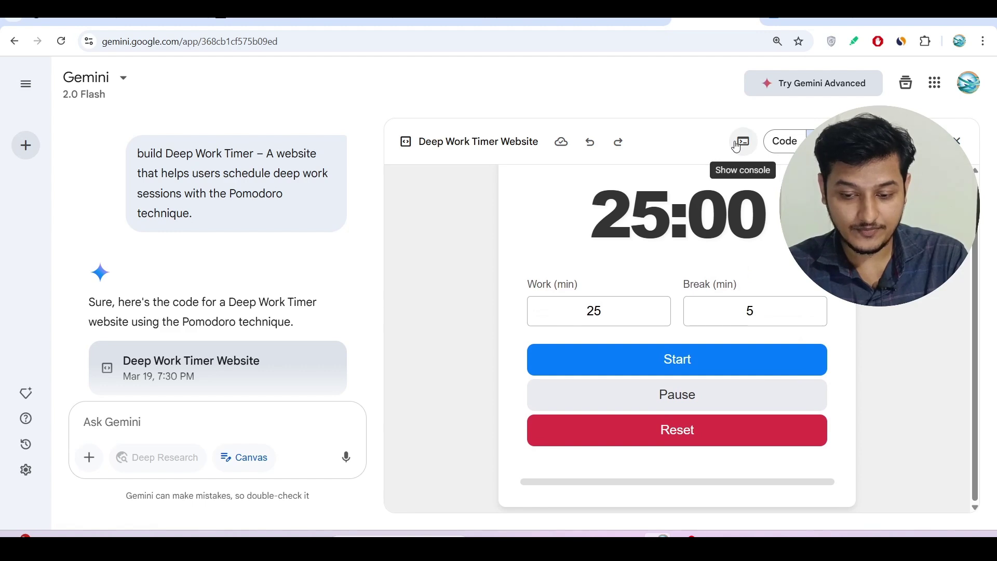
pyautogui.hotkey('ctrl', '+')
pyautogui.hotkey('ctrl', '+')
pyautogui.hotkey('ctrl', '+')
pyautogui.hotkey('ctrl', '+')
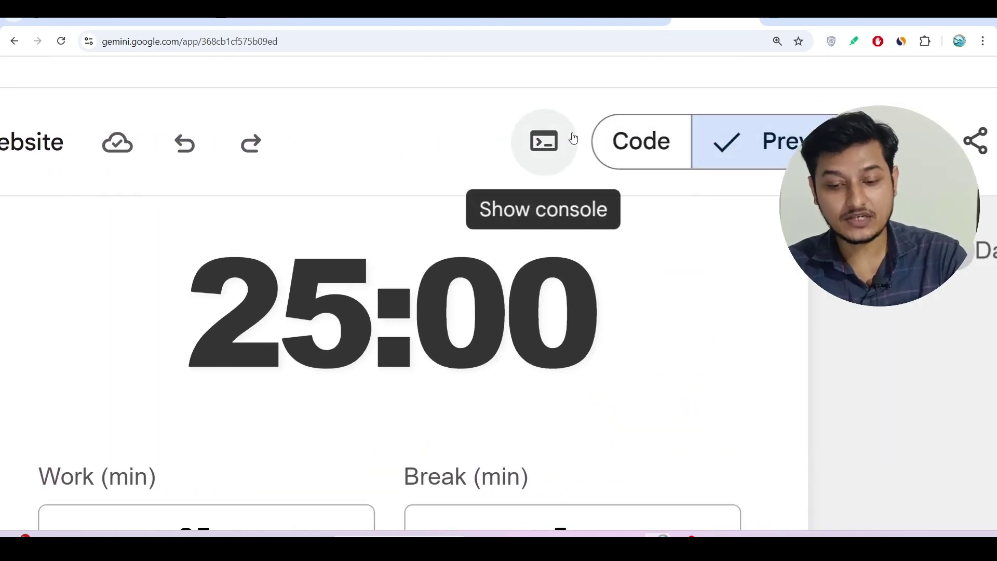
pyautogui.click(537, 144)
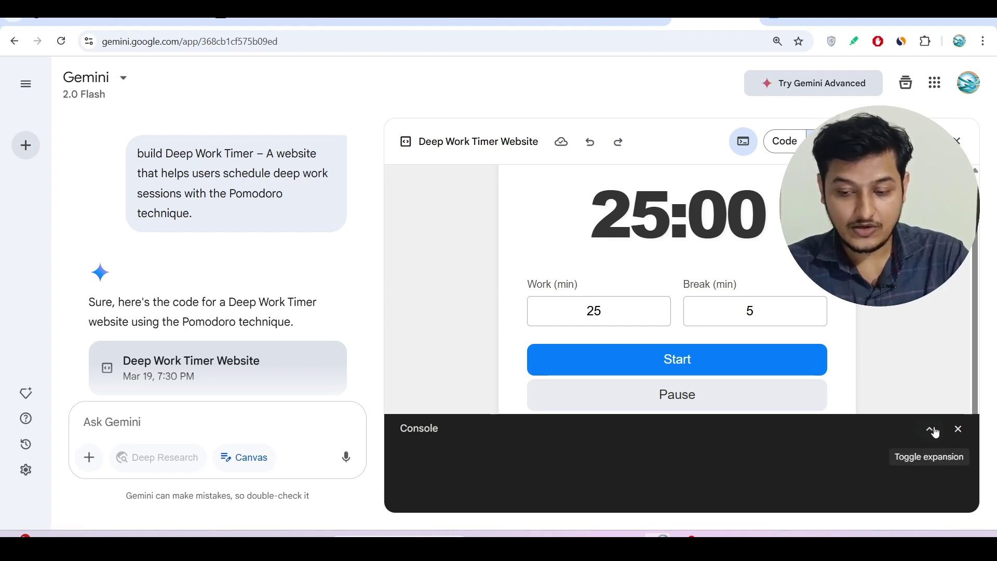
pyautogui.click(957, 428)
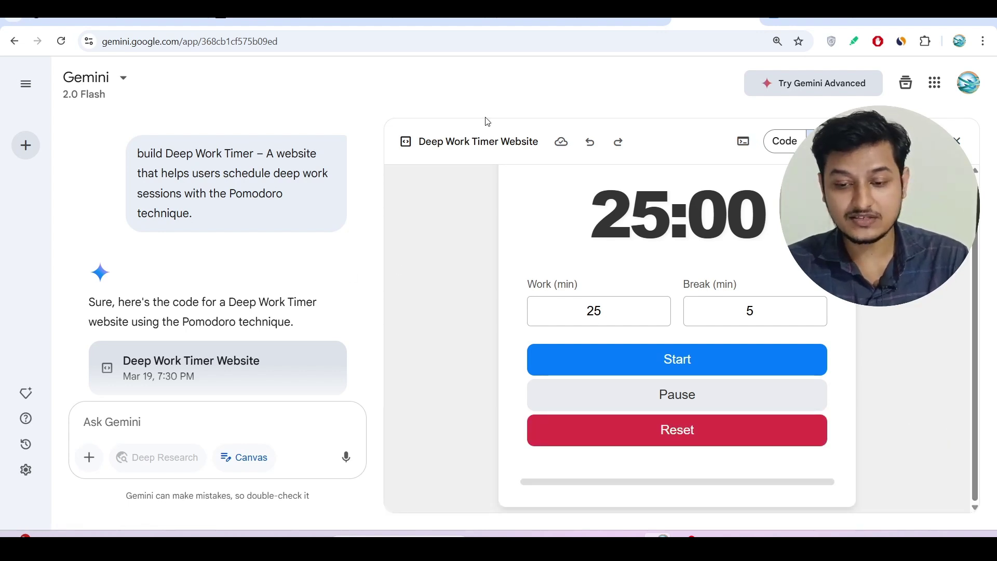
# - Go to the Codedigipt YouTube channel tab, scroll to the top and highlight the channel name
pyautogui.click(431, 21)
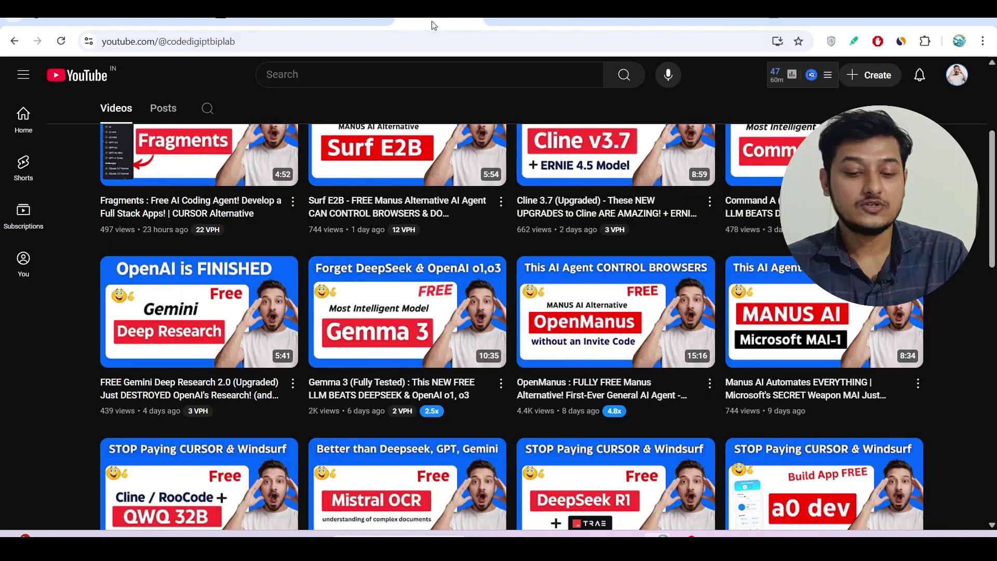
pyautogui.scroll(5, 447, 410)
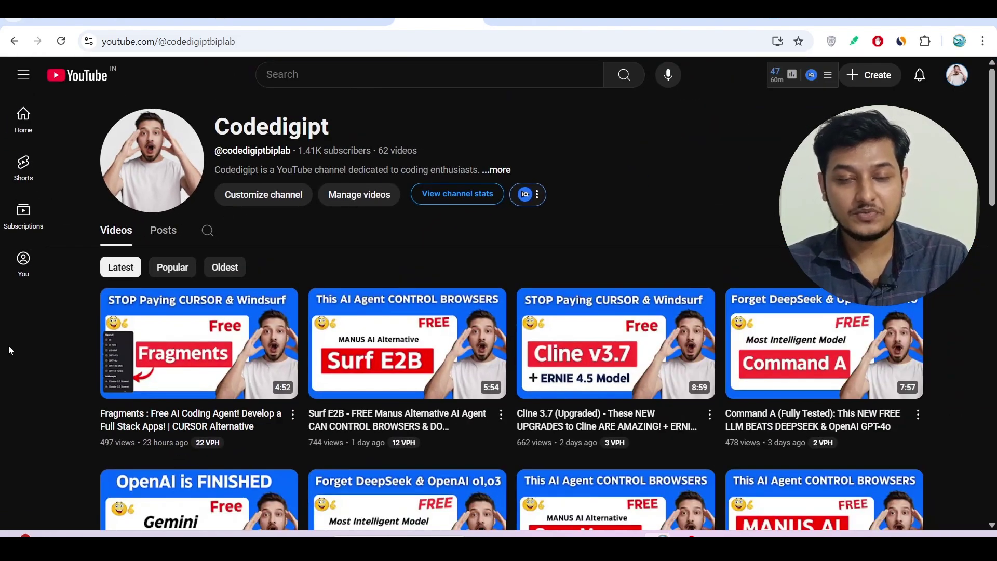
pyautogui.scroll(5, 2, 422)
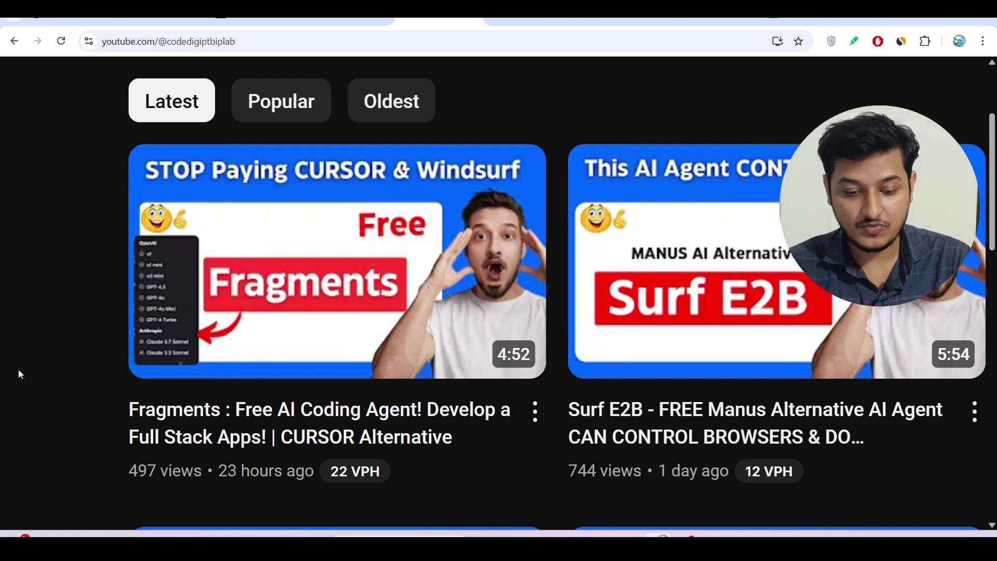
pyautogui.hotkey('ctrl', '0')
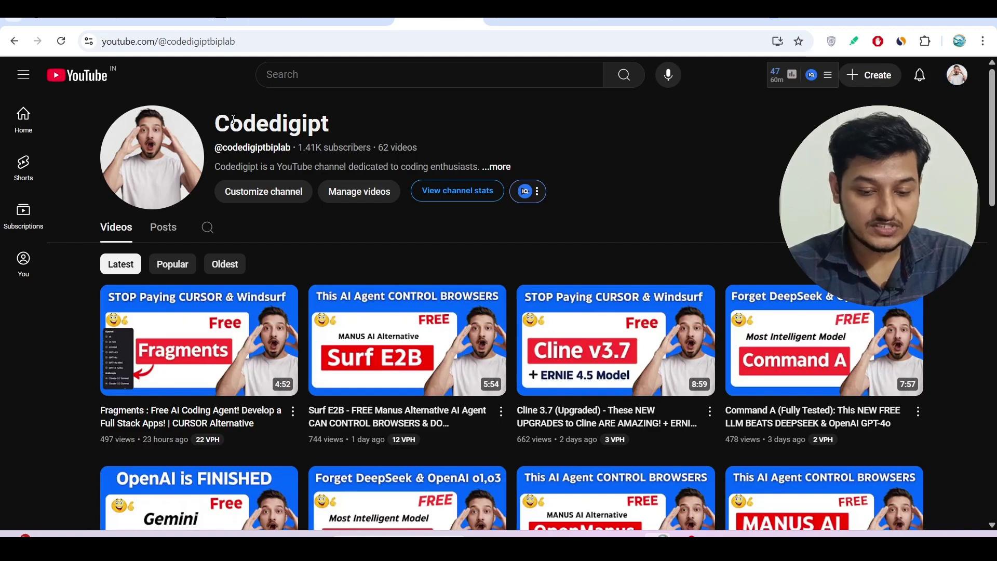
pyautogui.moveTo(233, 120); pyautogui.dragTo(354, 120)
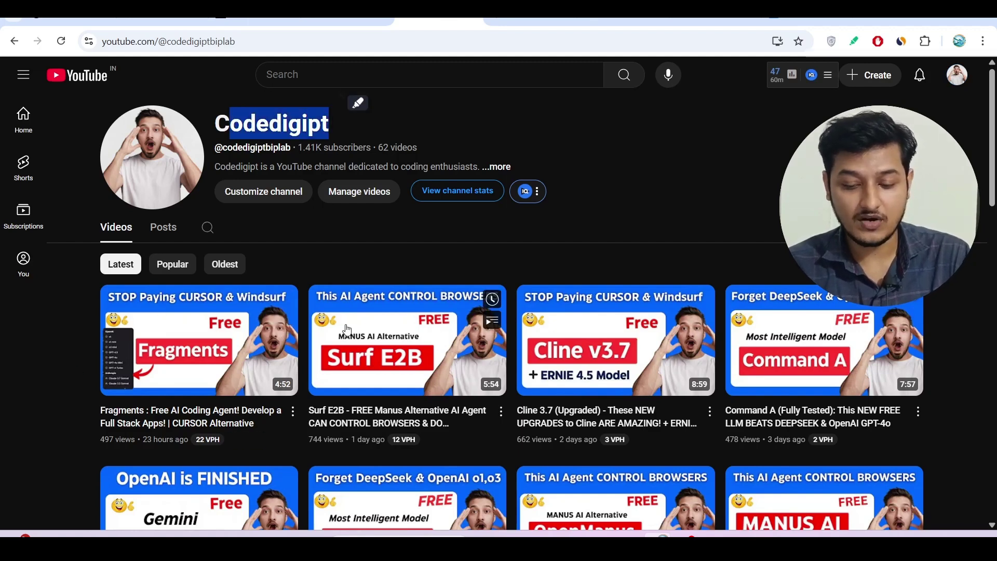